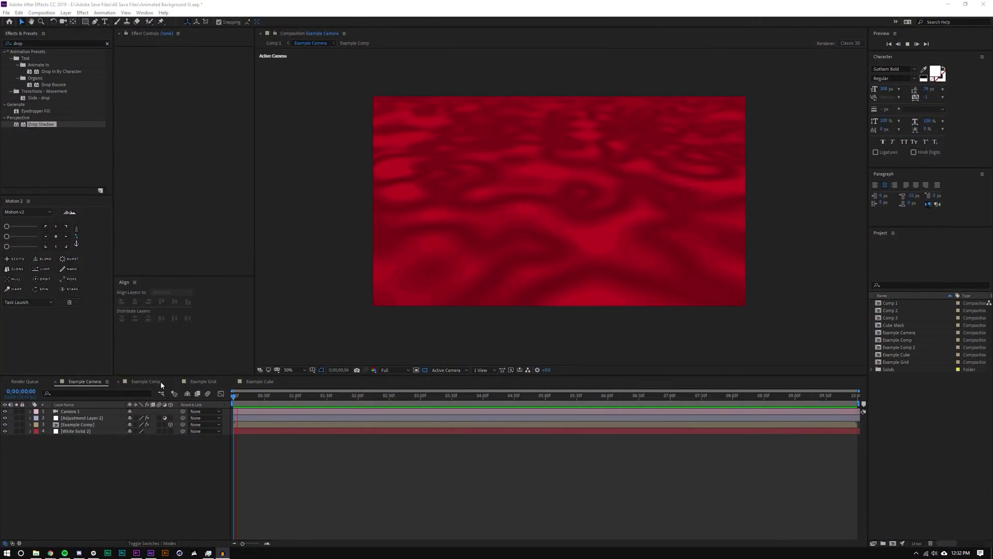
Open the Example Comp composition and return its time to the start
click(161, 381)
drag(376, 394, 245, 394)
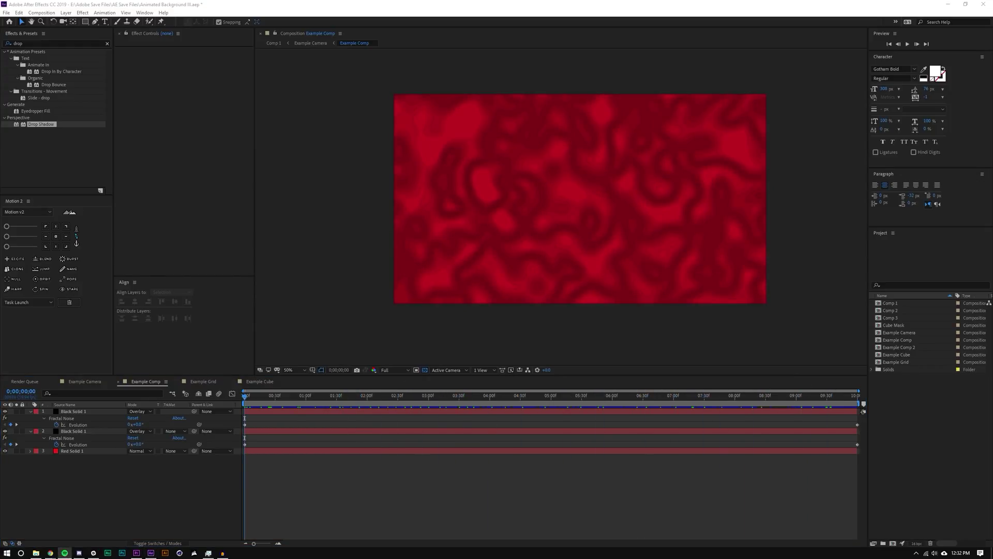
Create a new composition named "Tutorial Background", keeping the offered settings
click(41, 12)
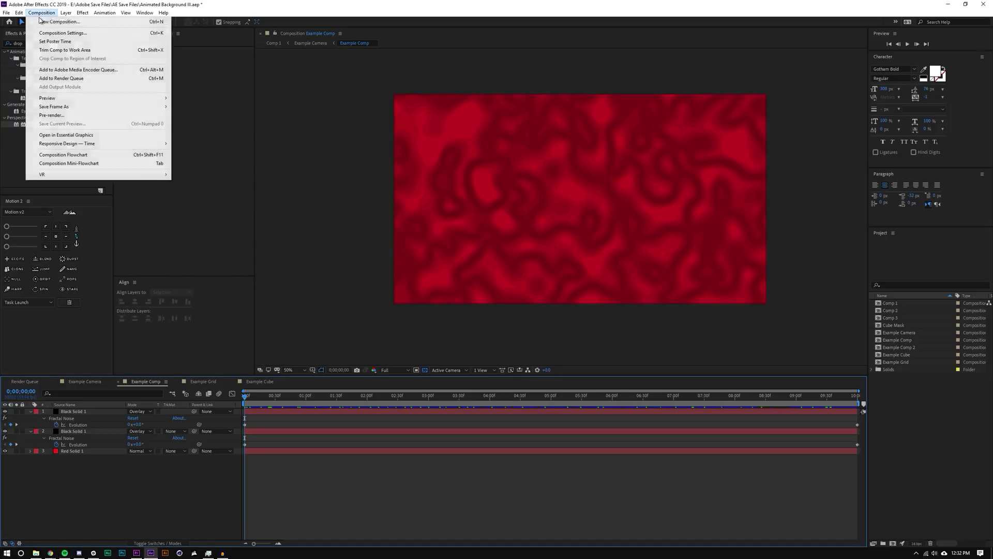
click(39, 21)
text(T)
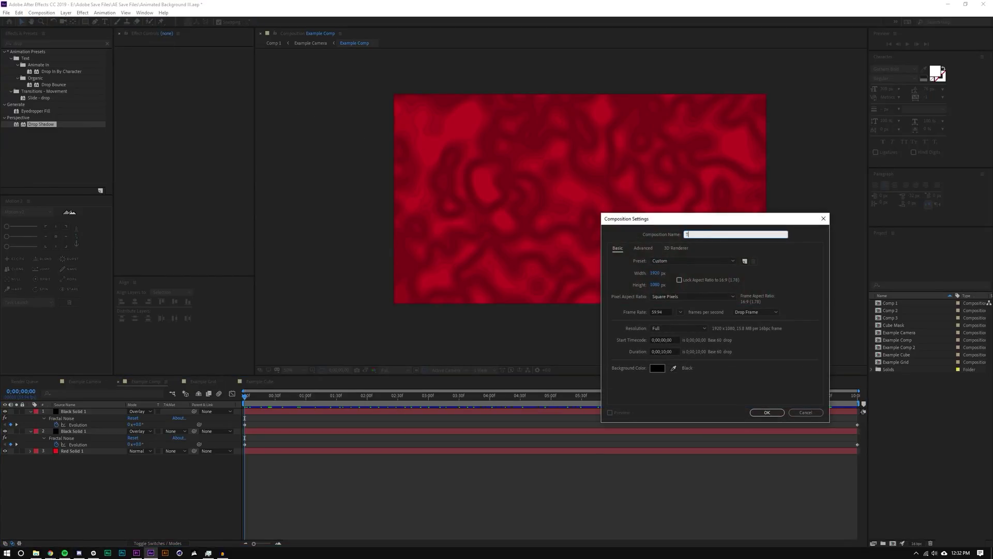
text(utorial Background)
key(Return)
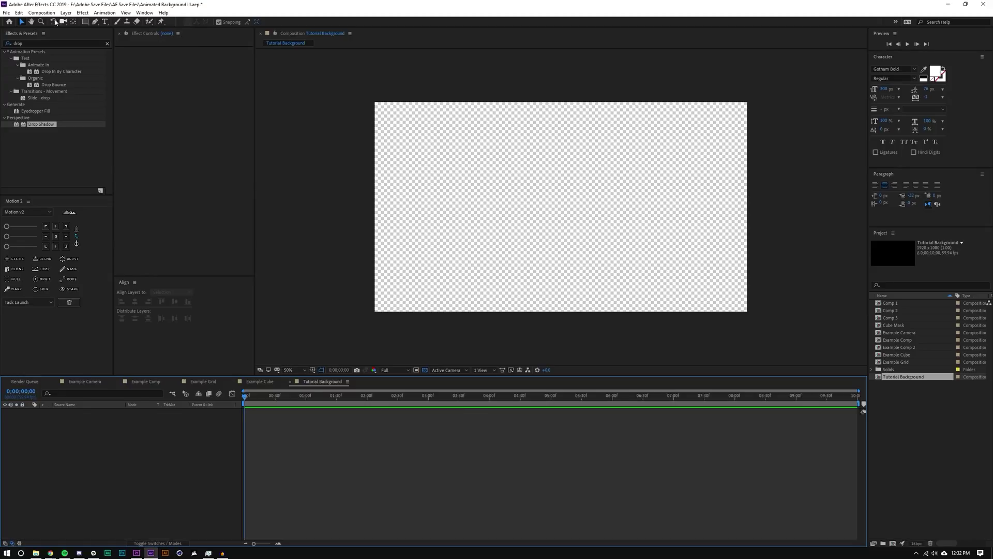
Add a full-size bright red solid layer to the Tutorial Background composition
click(42, 13)
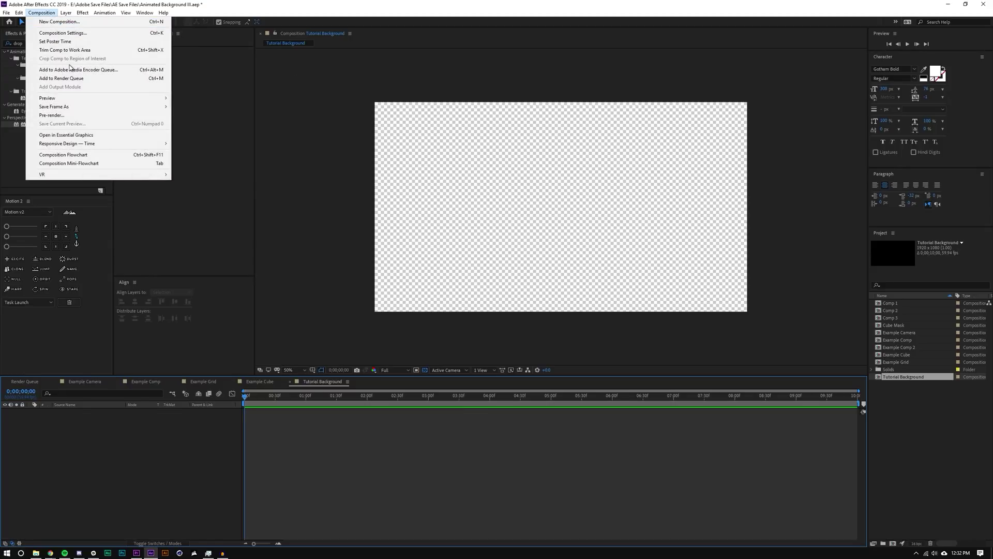
click(361, 448)
click(66, 12)
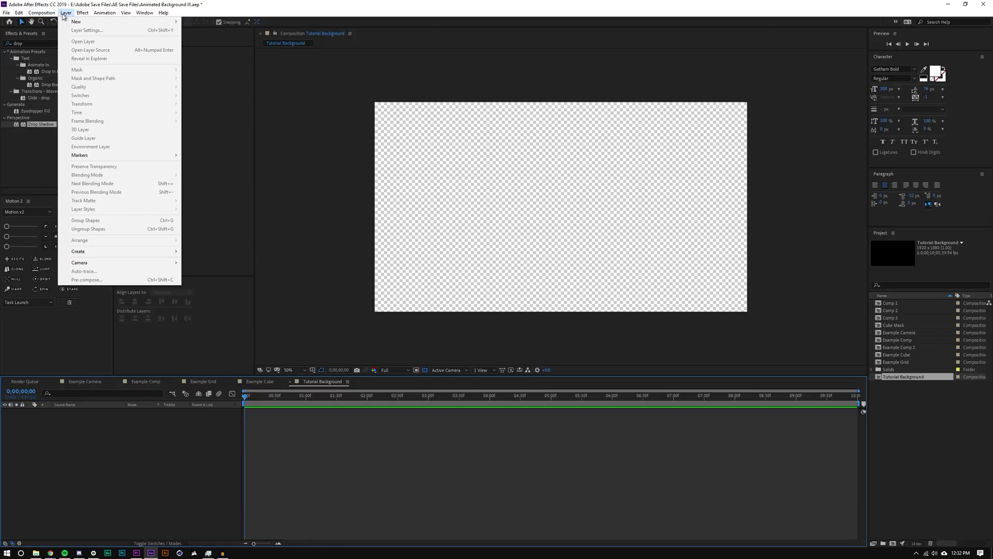
click(207, 31)
click(470, 302)
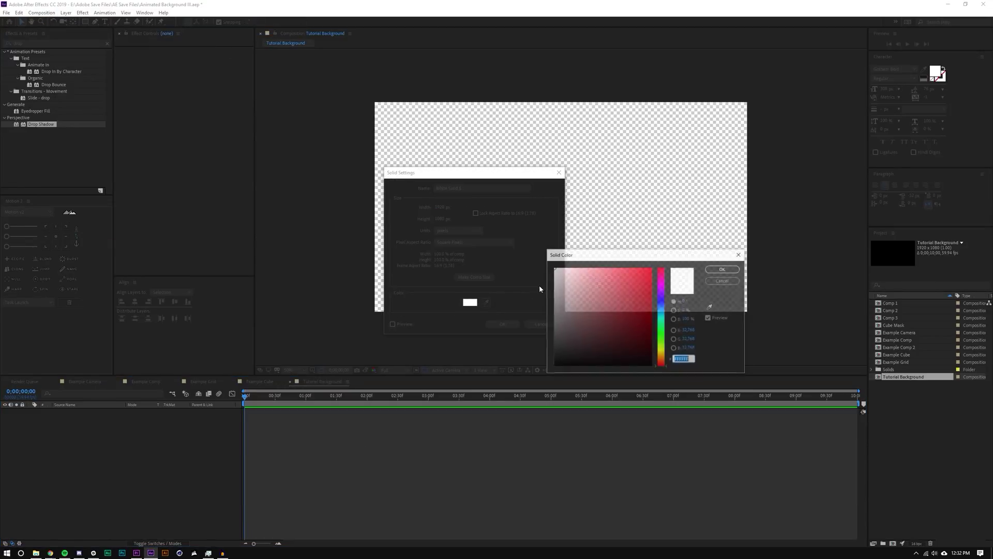
click(646, 274)
click(723, 270)
click(503, 324)
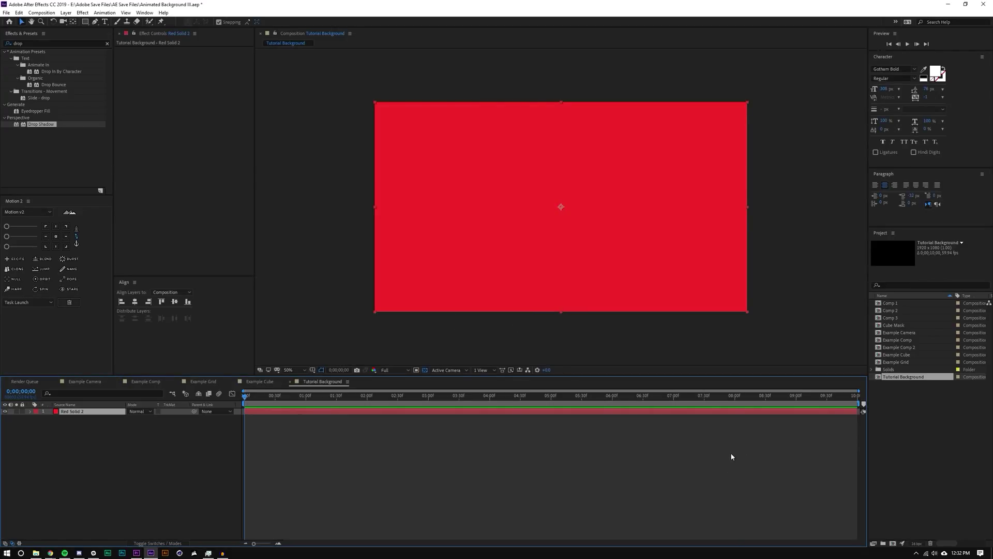
Find the Fractal Noise effect and apply it to the red solid
click(31, 45)
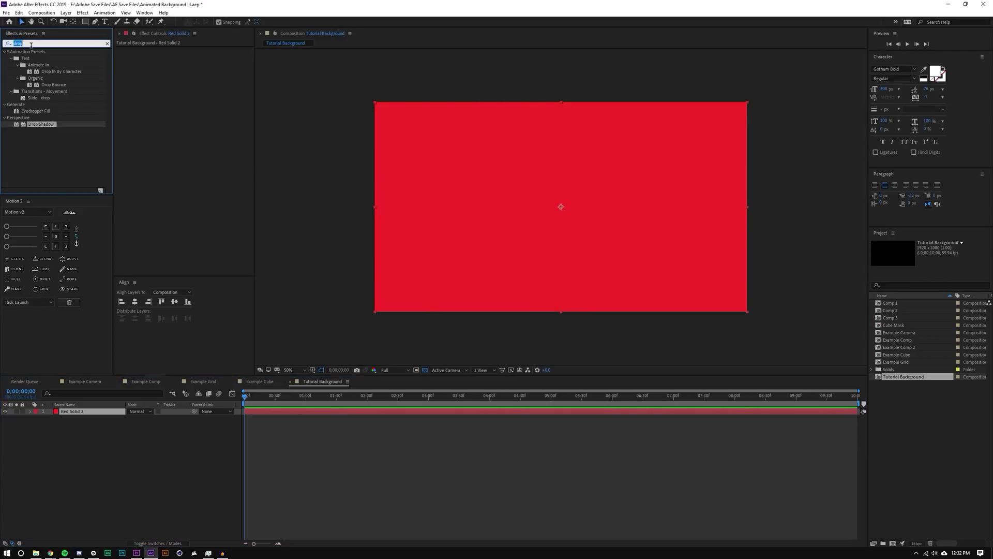
text(turbulent)
click(56, 43)
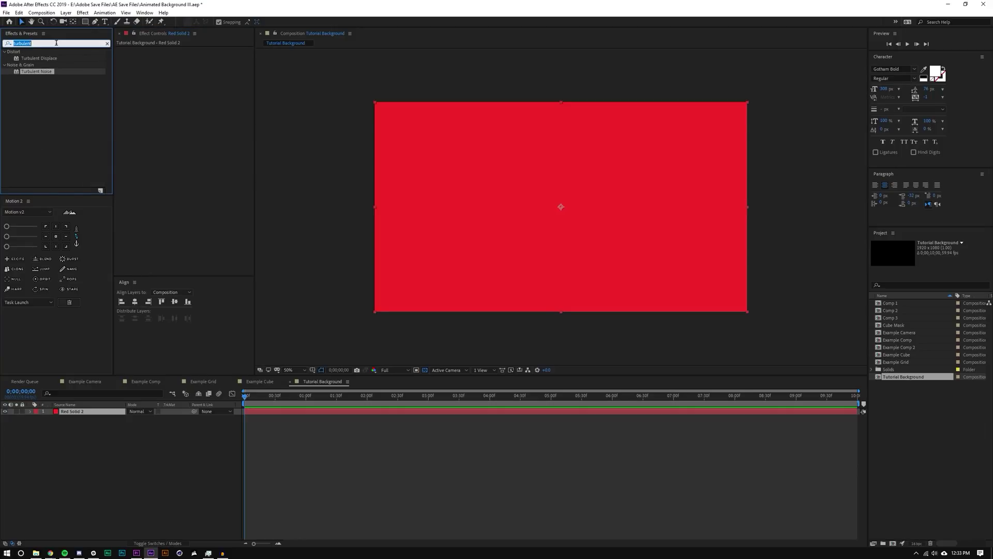
text(noise)
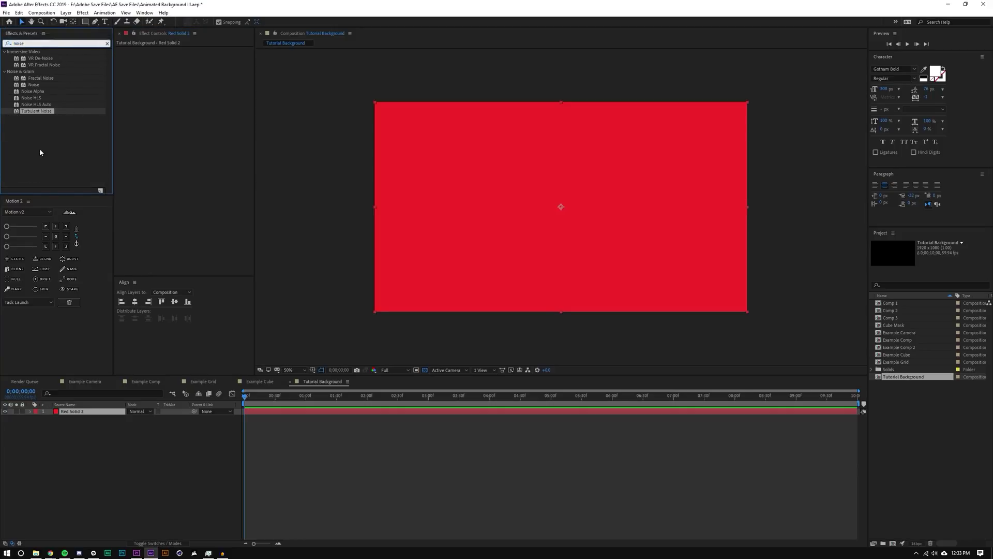
drag(35, 79, 524, 201)
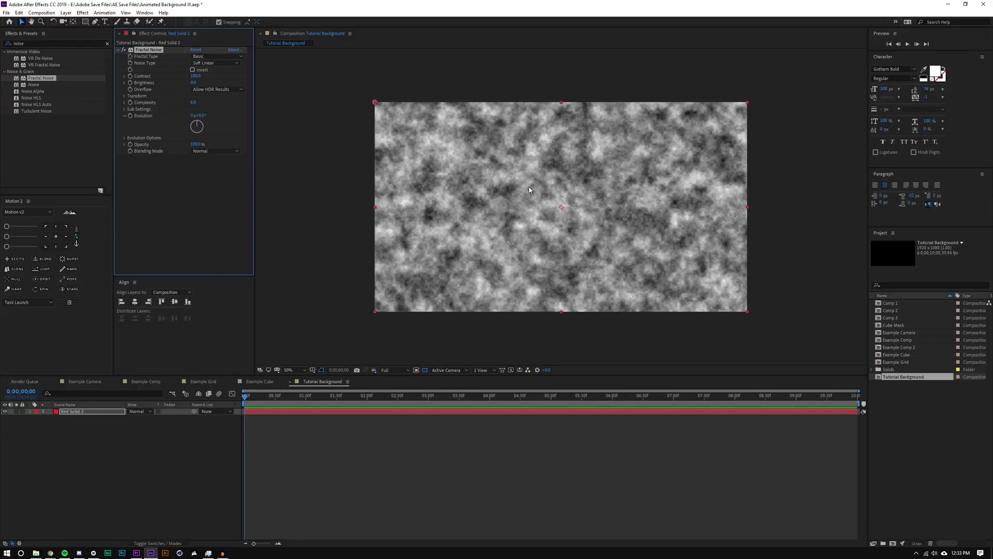
Enable Cycle Evolution and keyframe the Fractal Noise Evolution from 0 at the start to 1 revolution at the composition's end
click(125, 138)
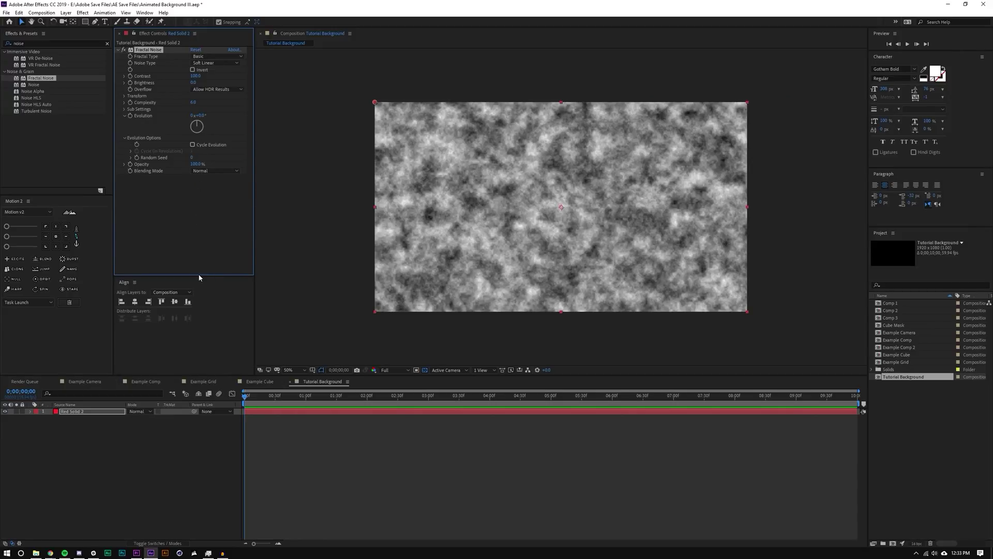
click(218, 399)
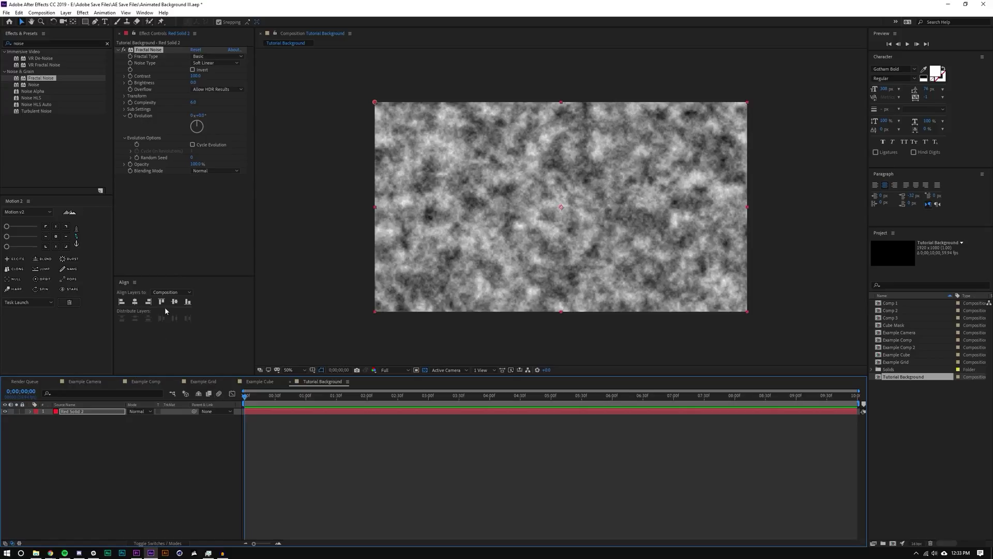
click(193, 144)
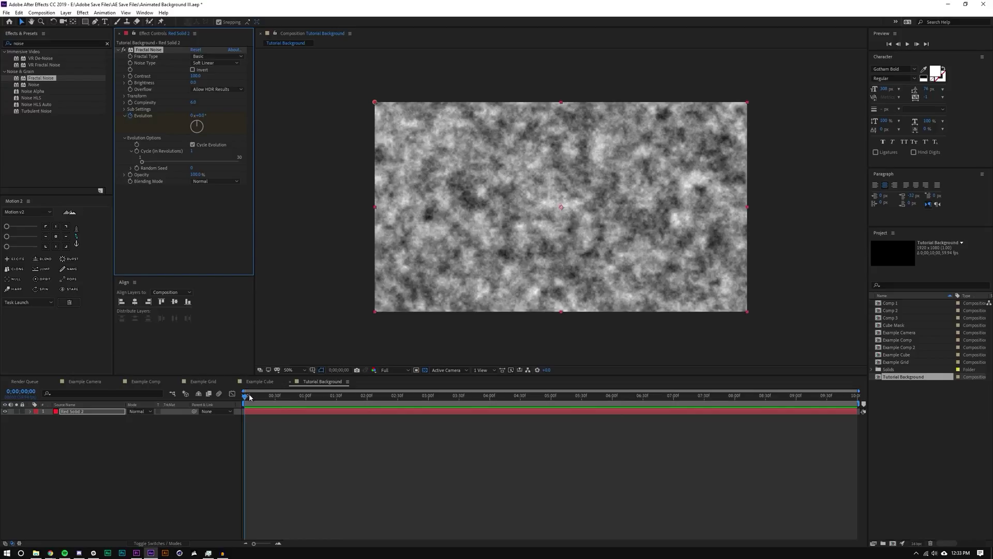
drag(437, 396, 898, 390)
click(192, 115)
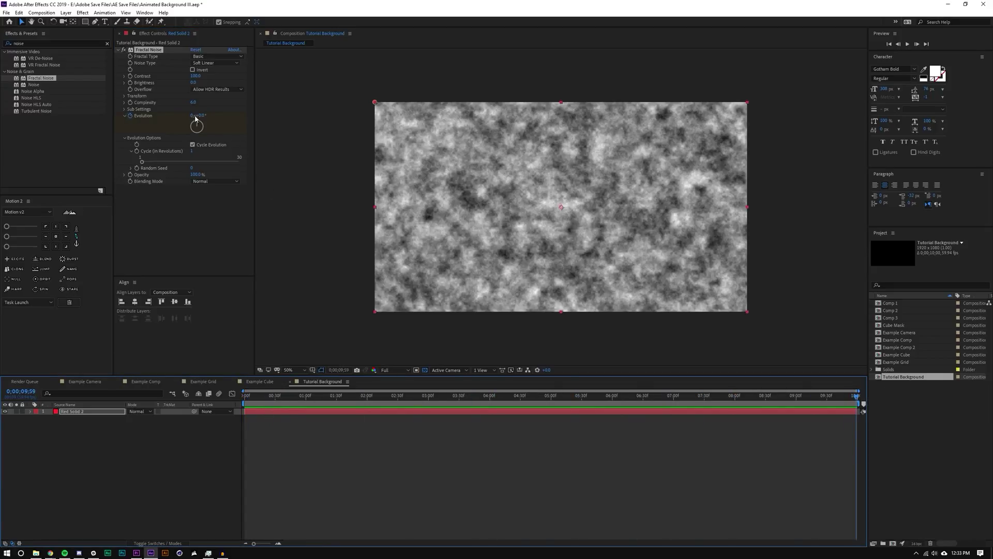
text(1)
key(Return)
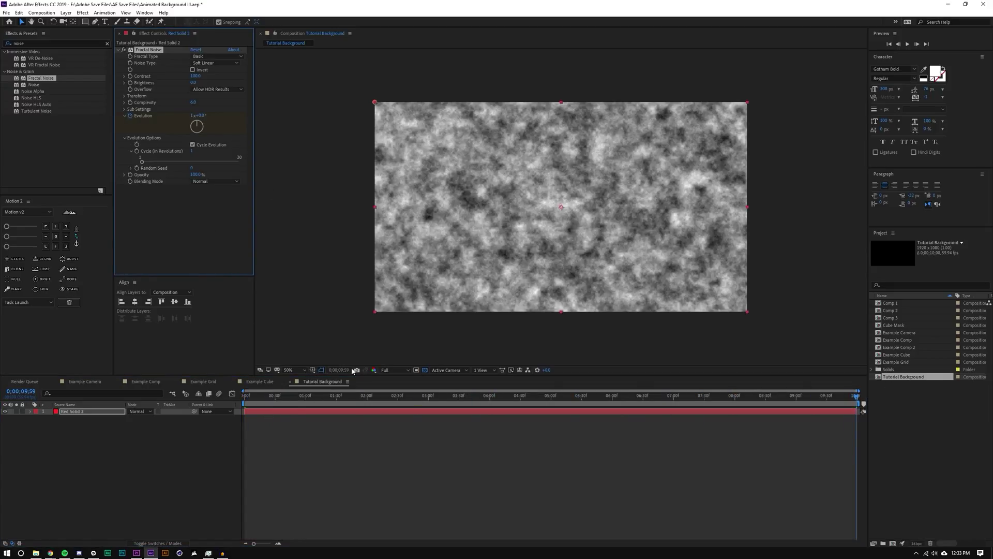
Scrub through the evolving noise and play a preview of the animation
click(371, 430)
drag(374, 397, 692, 394)
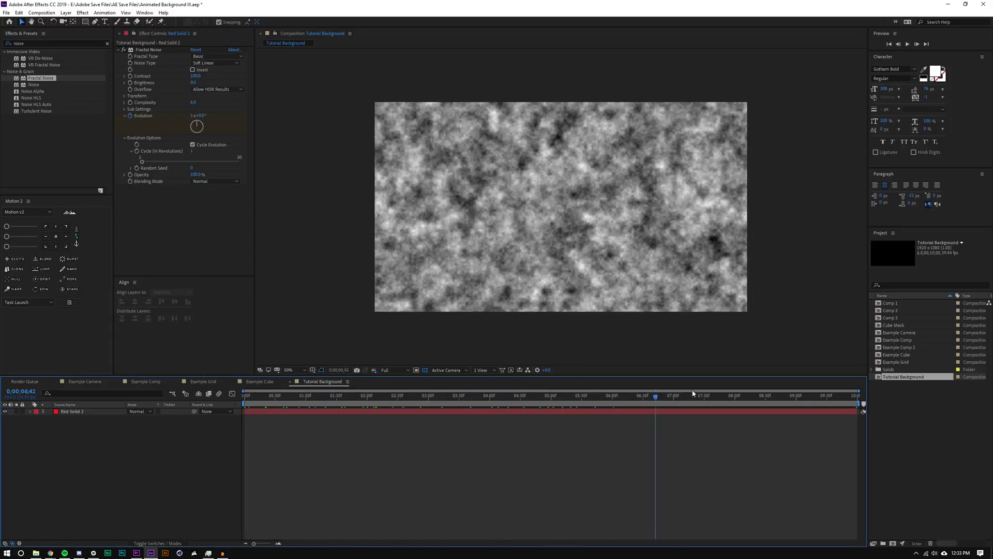
click(698, 395)
click(907, 44)
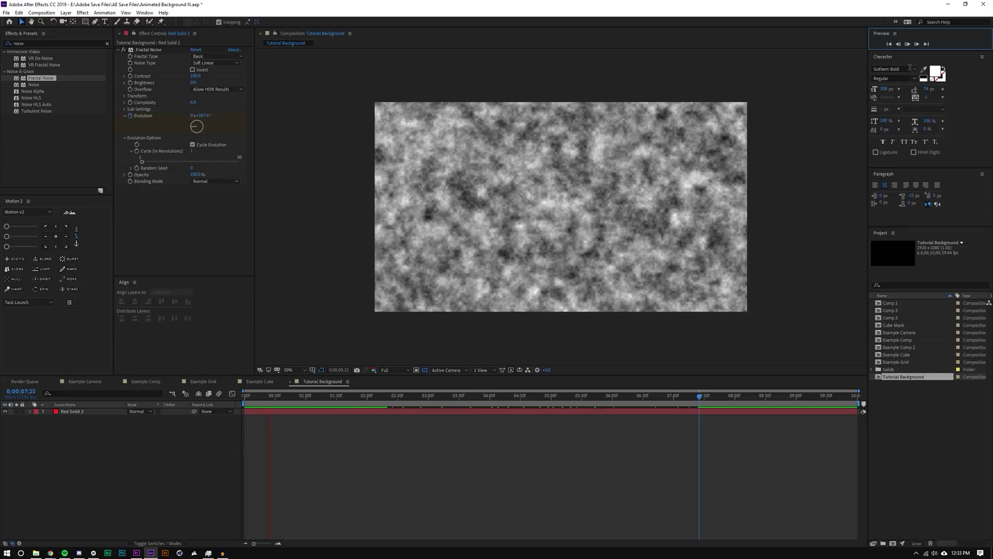
Try an Evolution of 2 revolutions at the composition's end with the Cycle also set to 2
drag(359, 399, 911, 398)
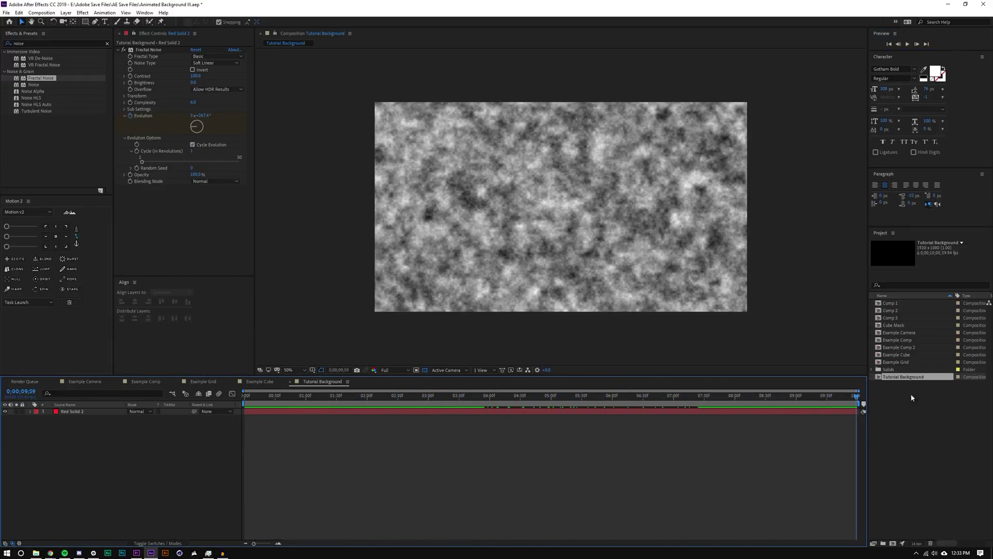
click(193, 116)
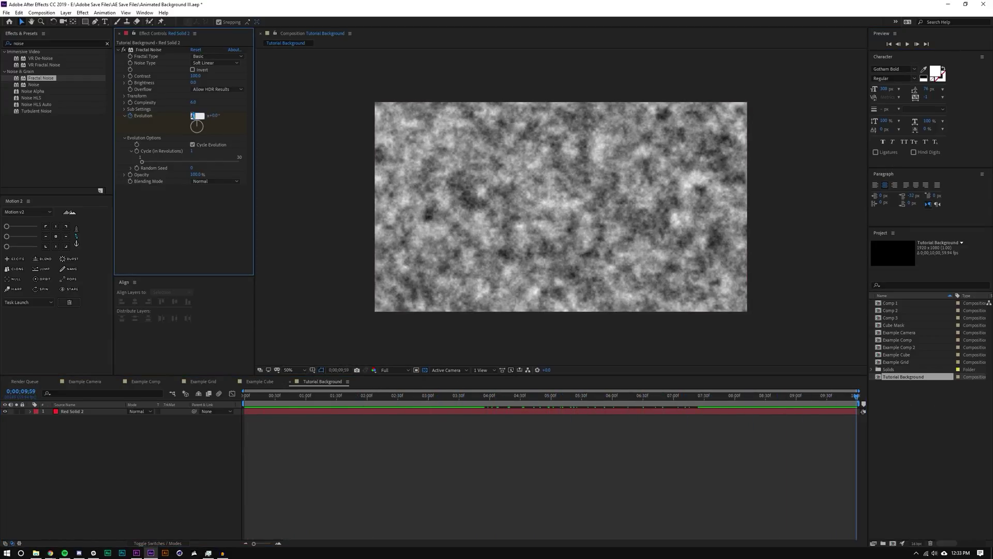
text(720)
key(Return)
click(193, 151)
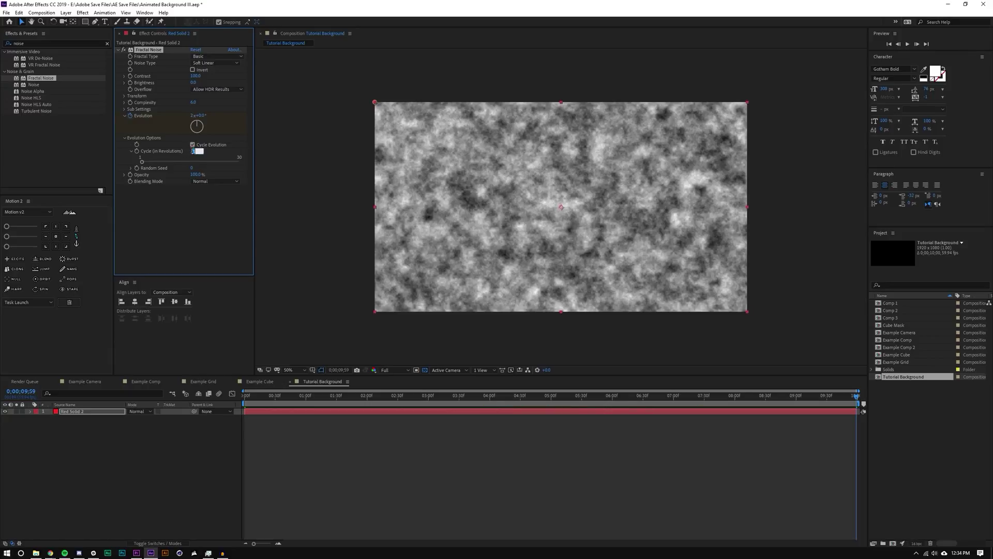
text(2)
key(Return)
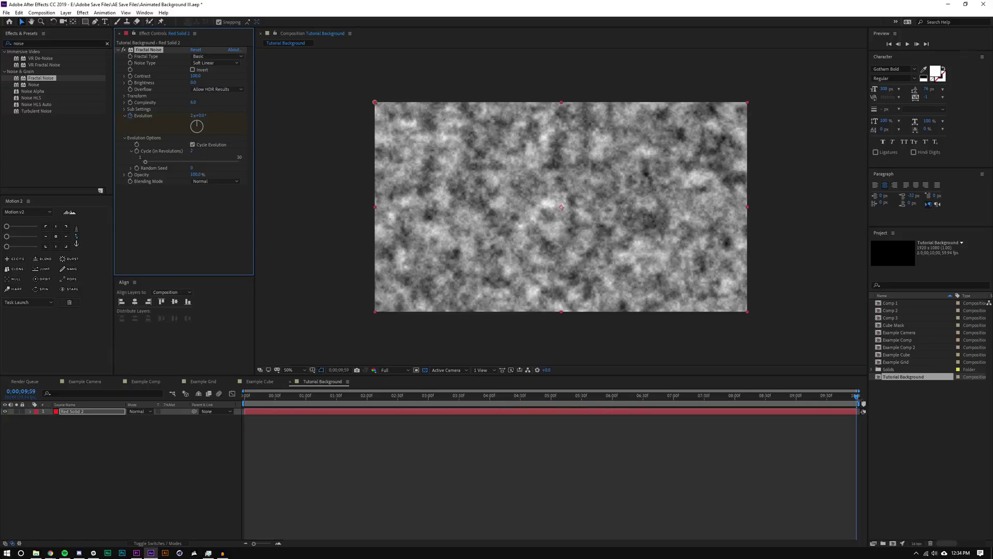
Preview the noise animation from near its end and return to the first frame
click(774, 395)
click(907, 44)
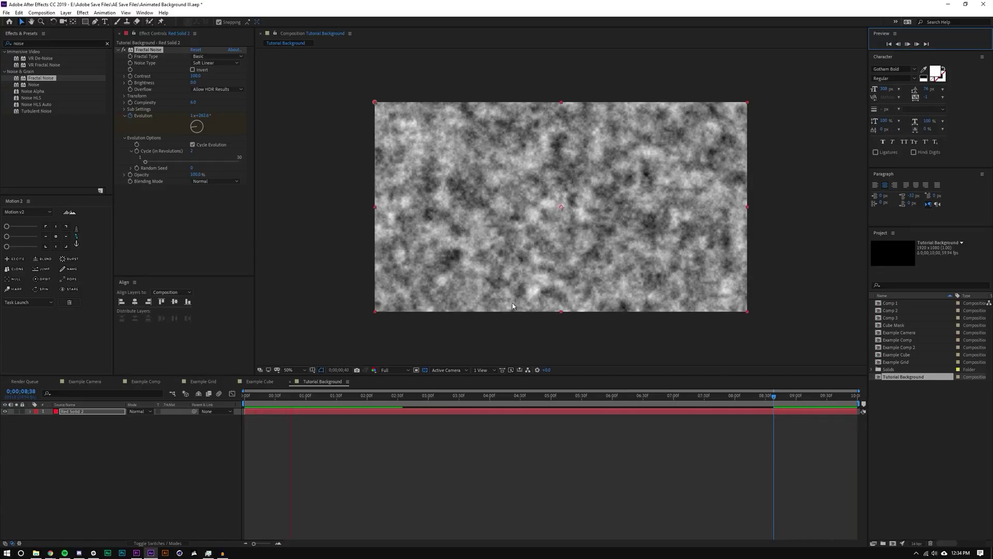
drag(331, 396, 208, 396)
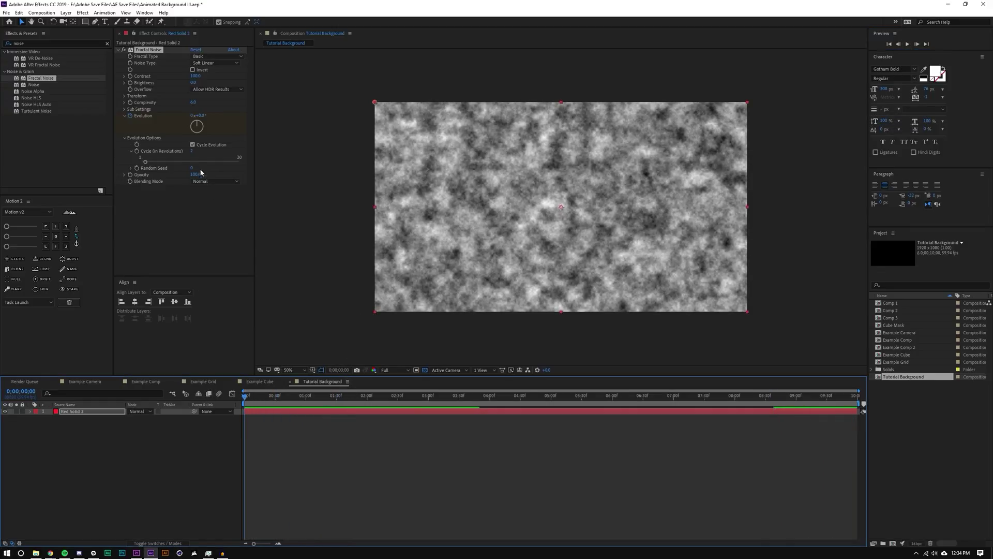
Restore the Evolution cycle to 1 revolution and preview the noise animation
click(191, 151)
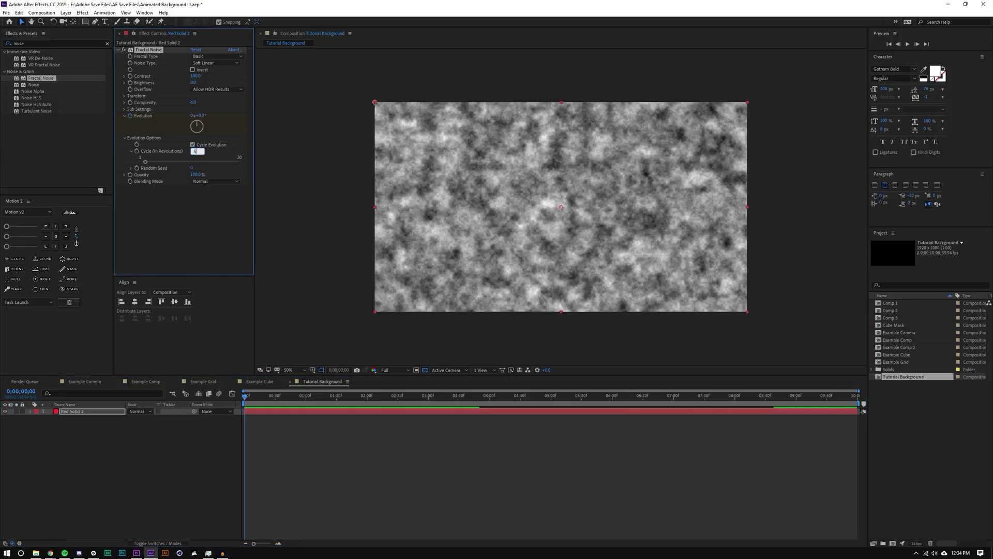
key(Return)
click(279, 415)
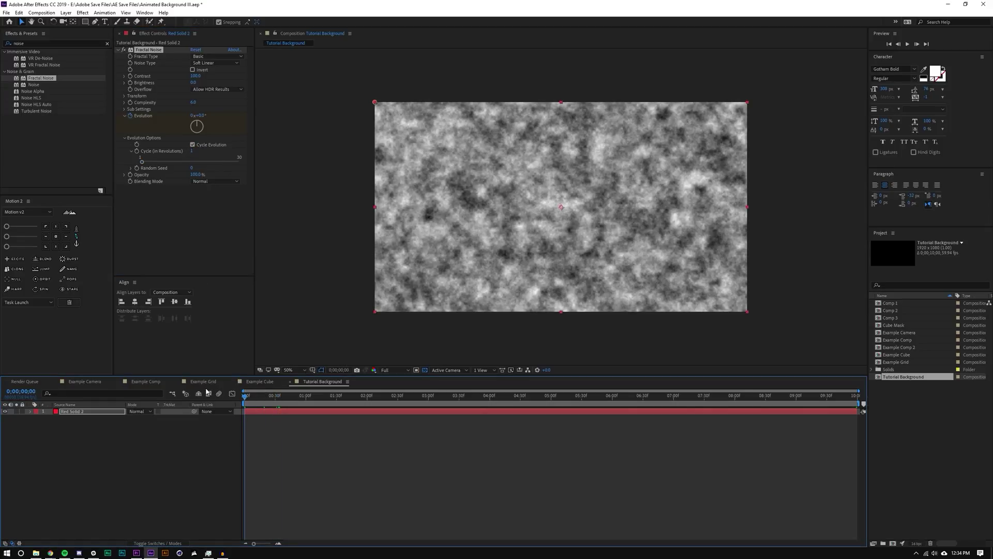
key(space)
key(space)
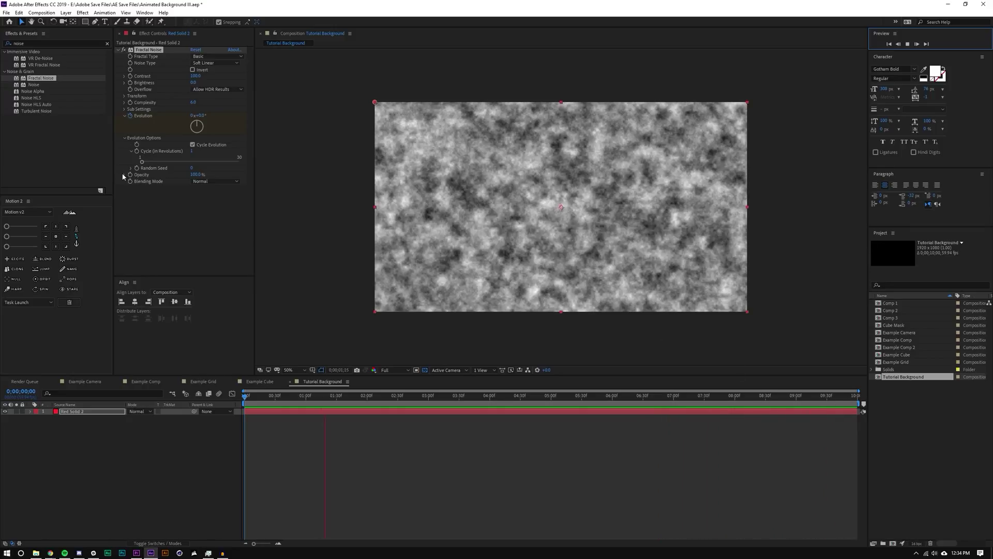
Find the Posterize effect and apply it to the red solid
double_click(30, 43)
text(post)
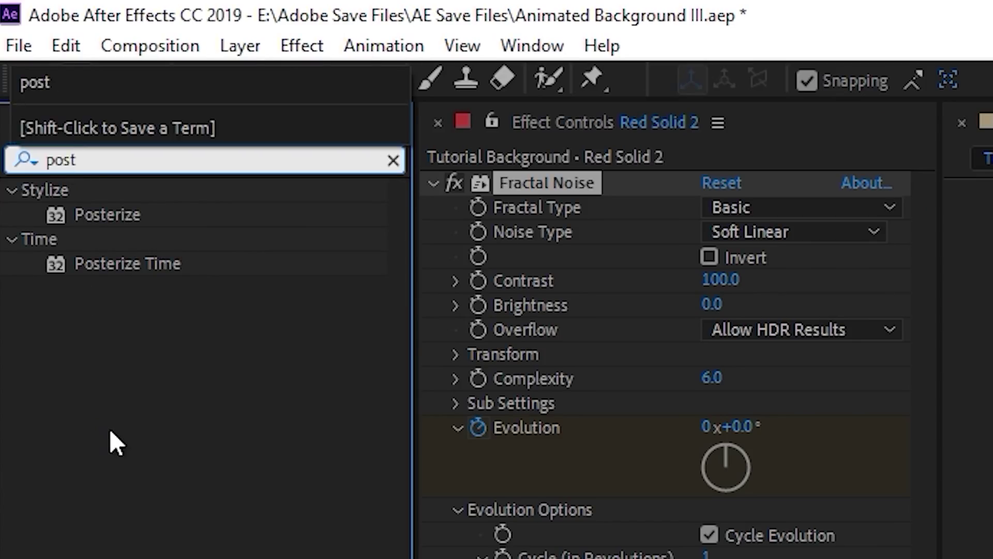
click(110, 429)
double_click(108, 213)
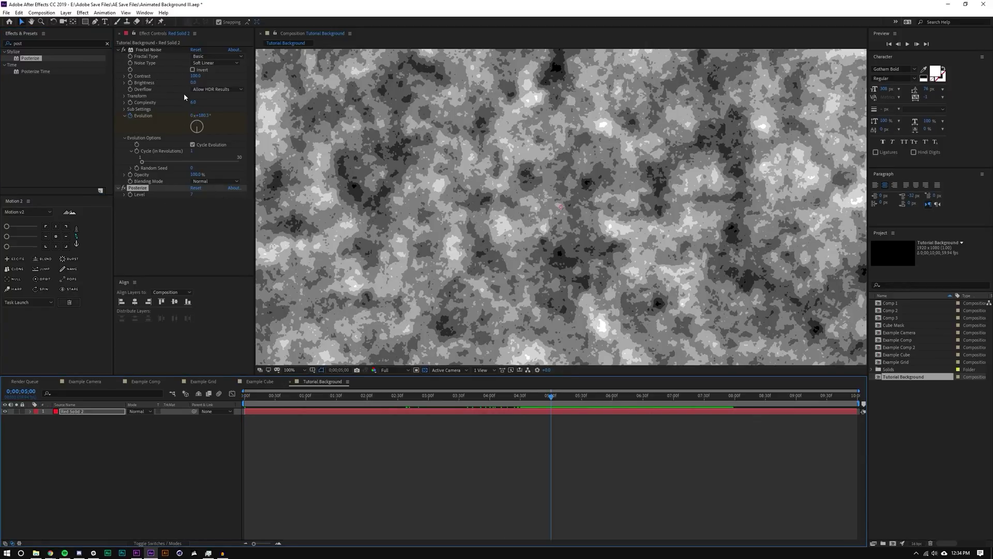
Raise the Fractal Noise contrast to about 300, lower its brightness slightly, and reduce its complexity to 1
drag(196, 76, 297, 76)
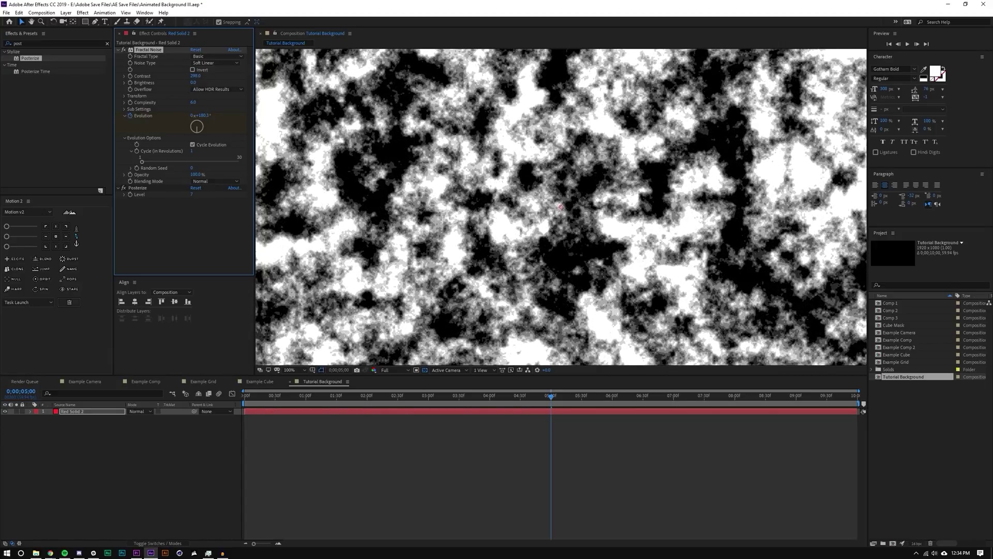
mouse_move(186, 84)
mouse_down()
mouse_move(123, 84)
mouse_move(194, 84)
mouse_up()
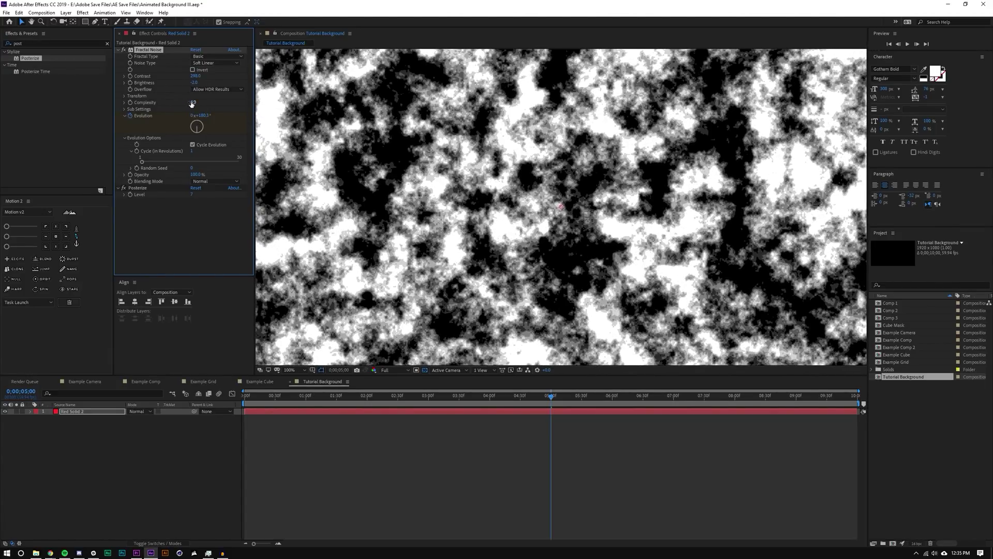
drag(193, 103, 6, 113)
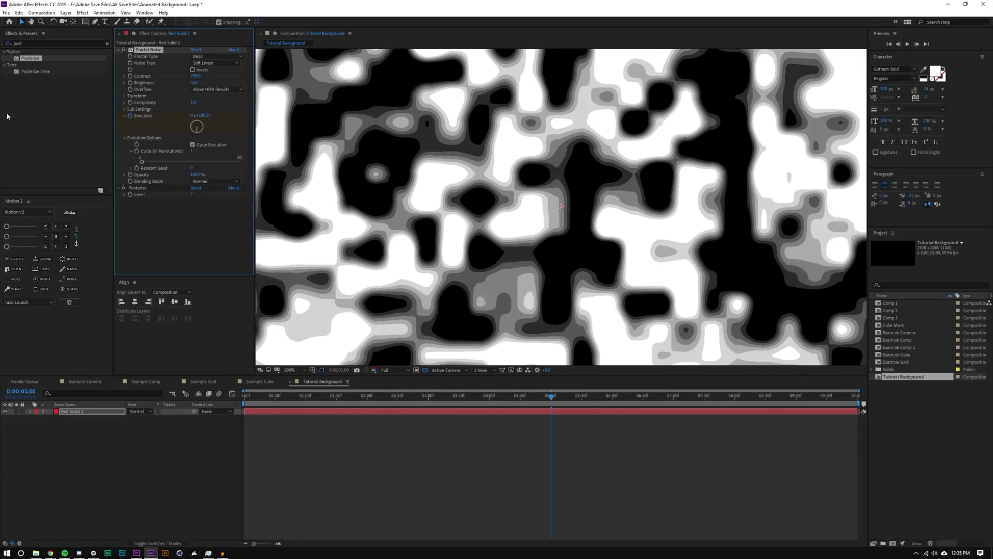
scroll(536, 157, down, 2)
scroll(563, 186, up, 2)
Set the Fractal Noise fractal type to Max and its noise type to Spline
click(229, 56)
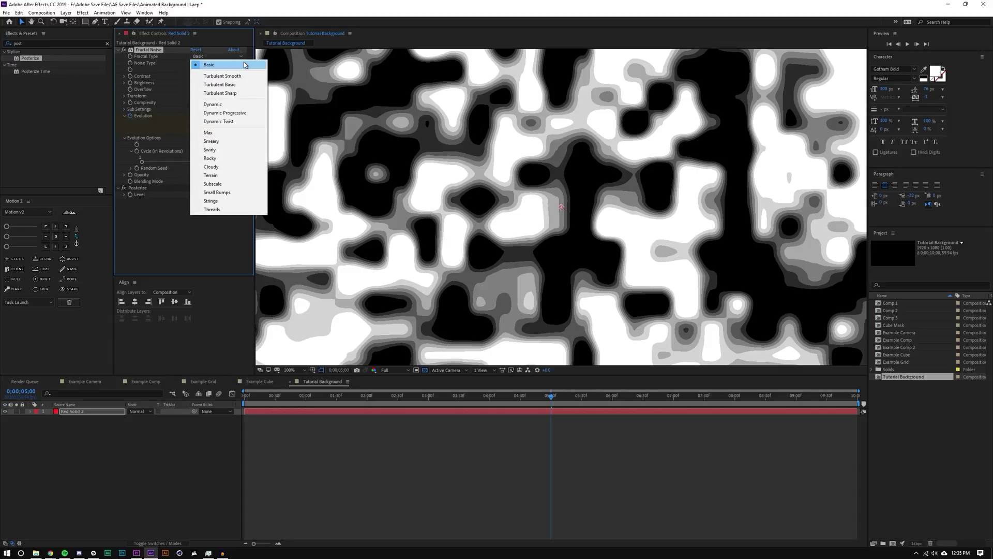
click(240, 132)
click(222, 63)
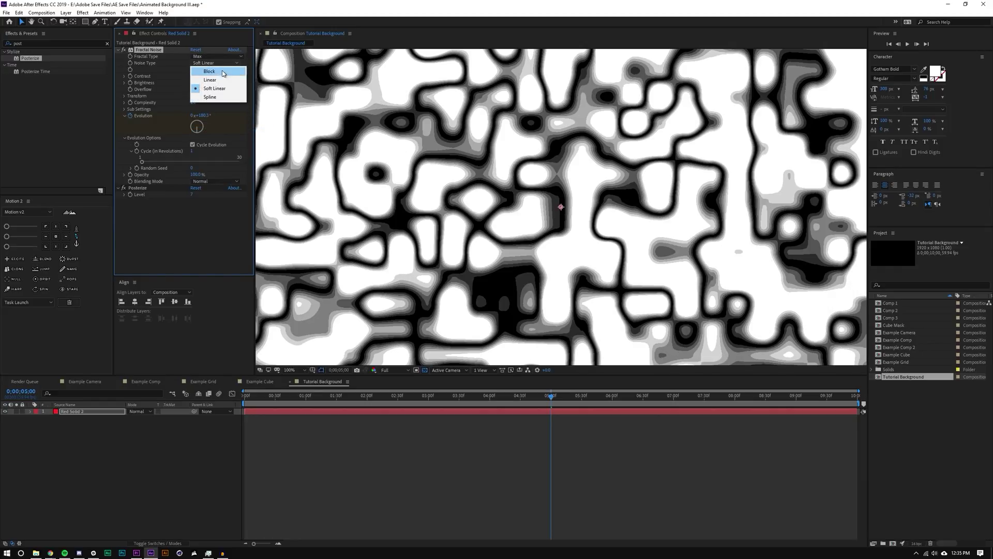
click(216, 98)
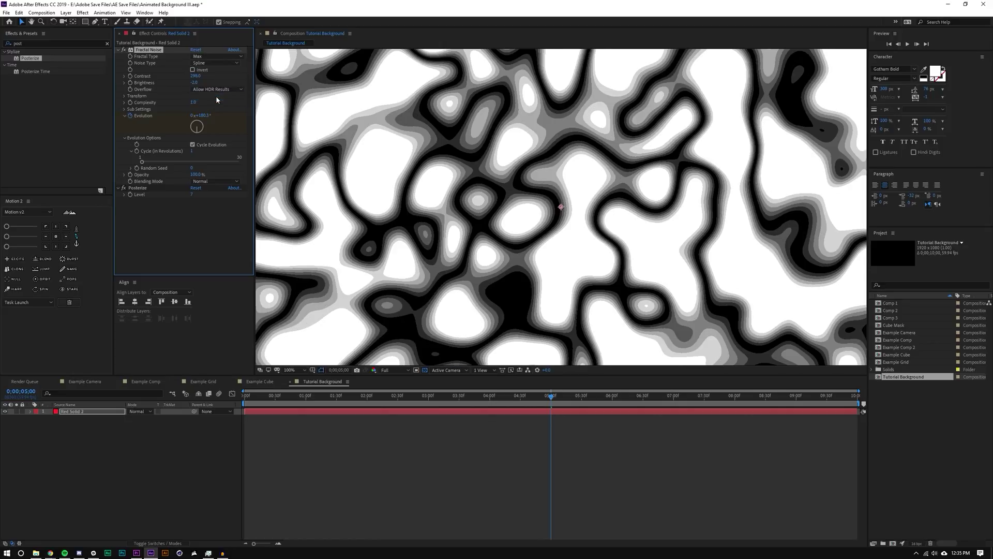
key(comma)
key(comma)
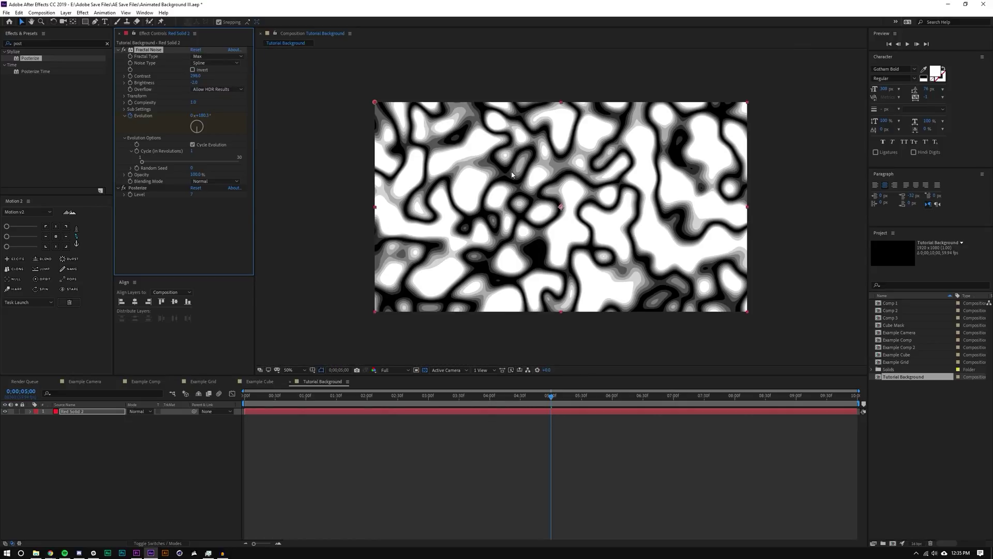
key(period)
key(period)
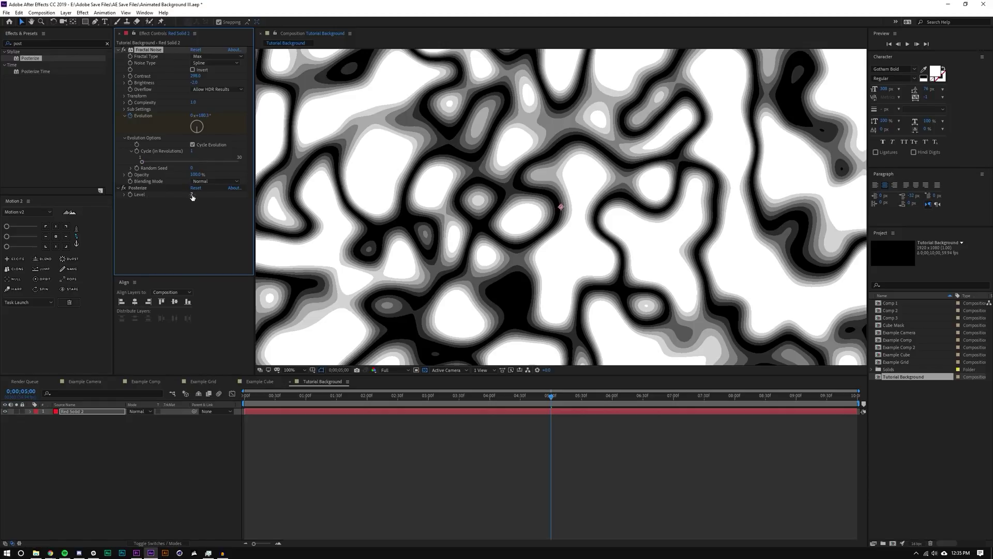
Set the Posterize level to 5, and lower the Fractal Noise contrast while adjusting its brightness for more distinct grey bands
drag(192, 195, 208, 196)
drag(268, 201, 183, 205)
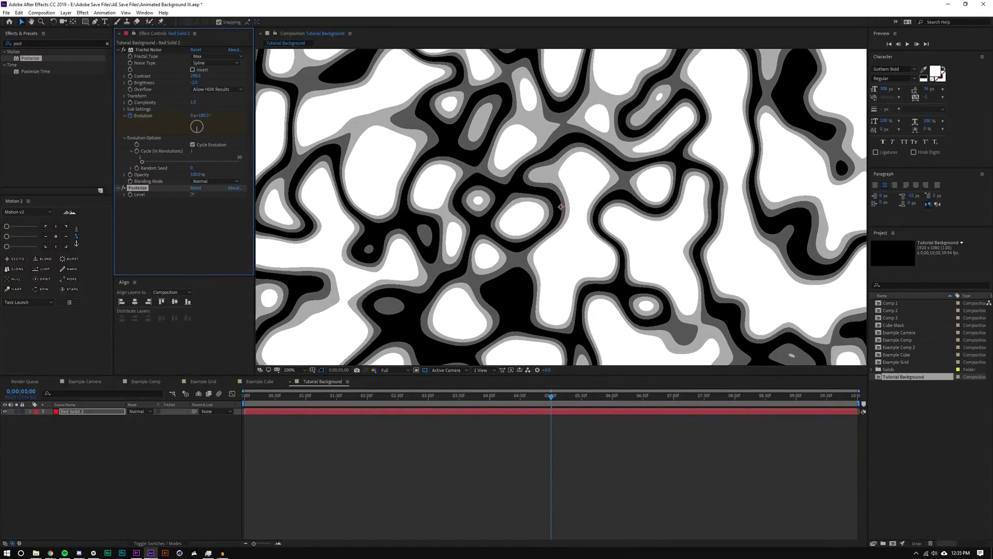
drag(192, 194, 195, 194)
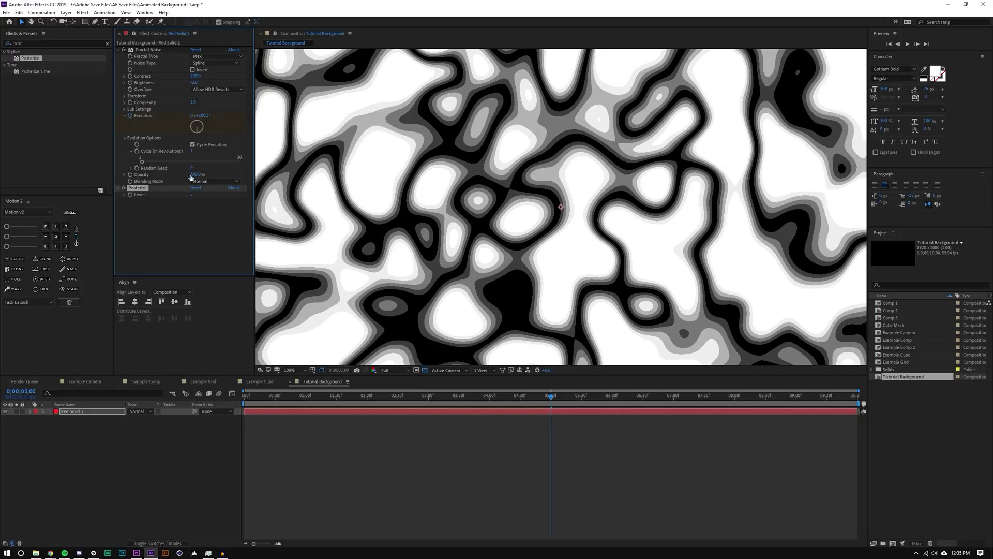
drag(194, 82, 149, 76)
scroll(611, 189, down, 1)
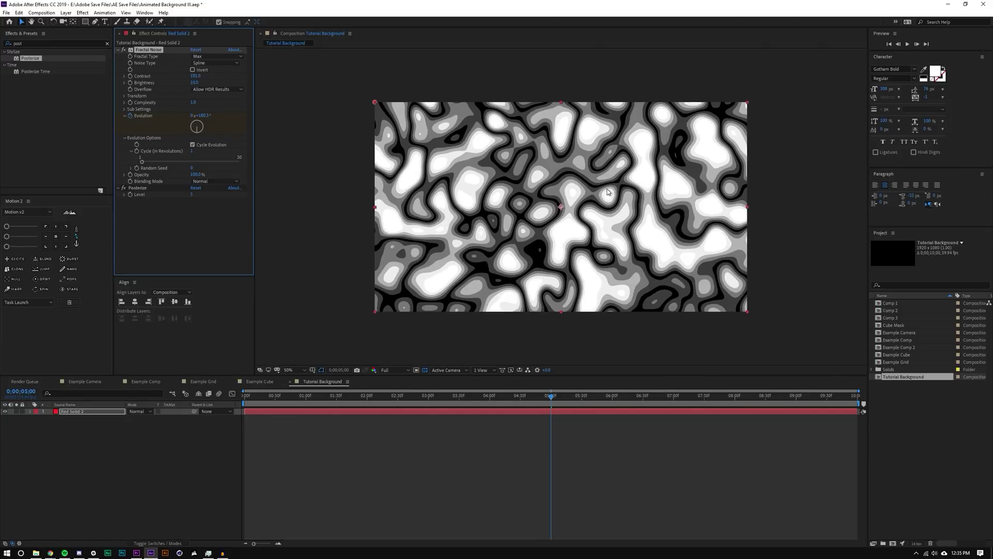
Preview the noise animation from the first frame and park the playhead at about 3 seconds
click(692, 462)
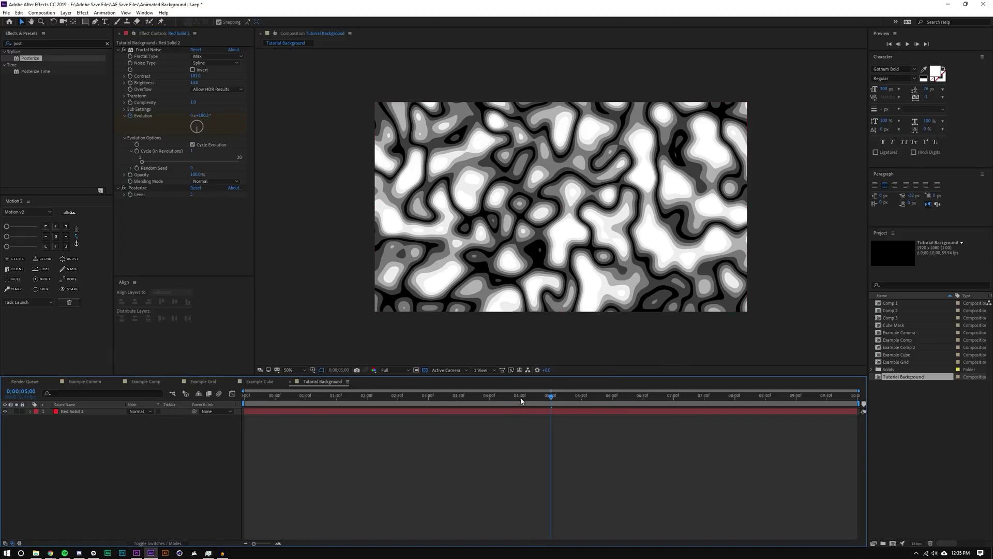
key(Home)
click(906, 45)
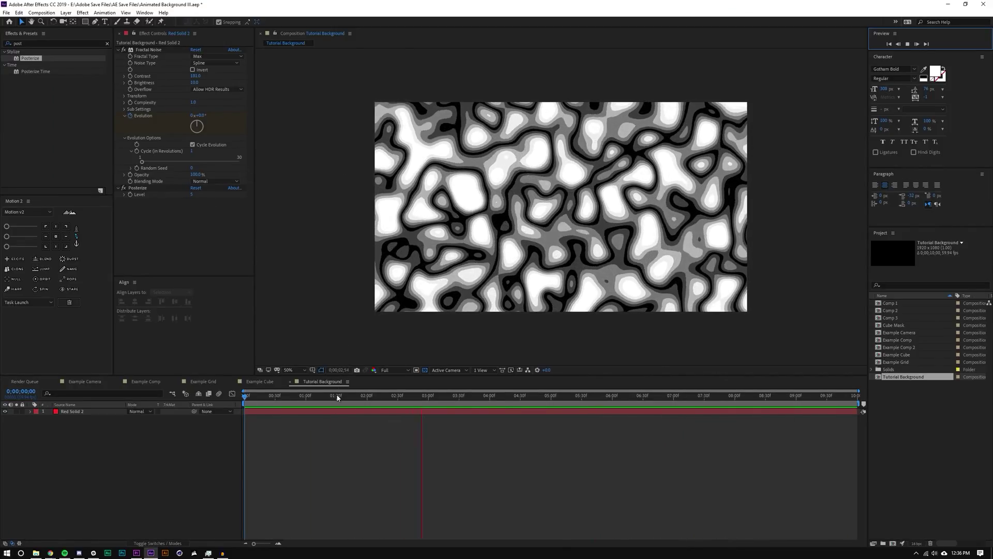
drag(337, 397, 430, 404)
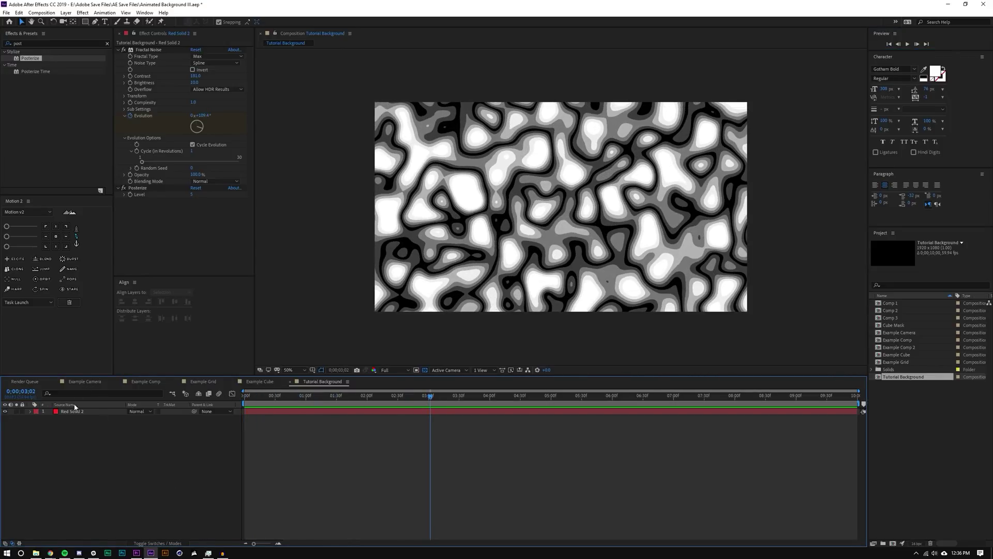
Create a composition-sized red solid named Background and place it beneath the noise layer
click(66, 13)
mouse_move(103, 20)
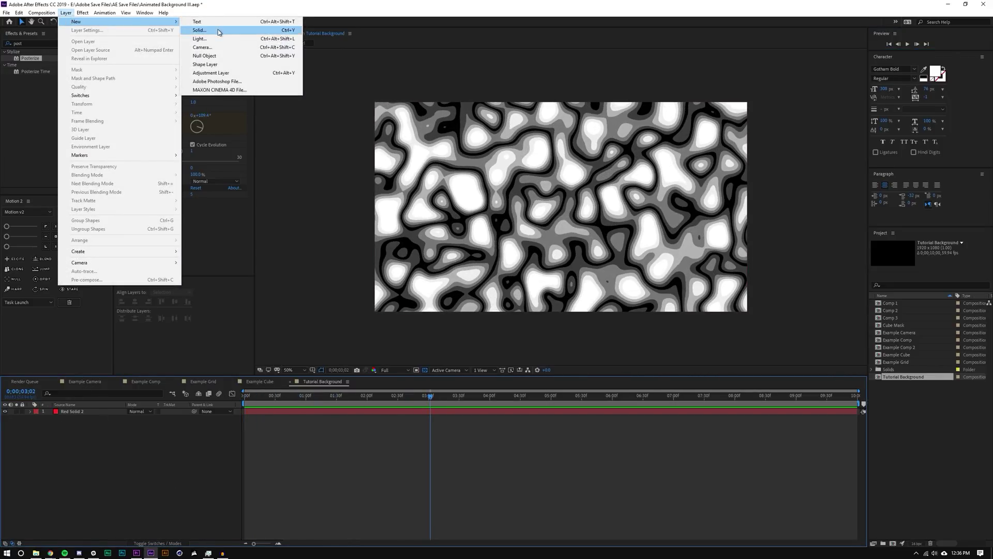
click(196, 29)
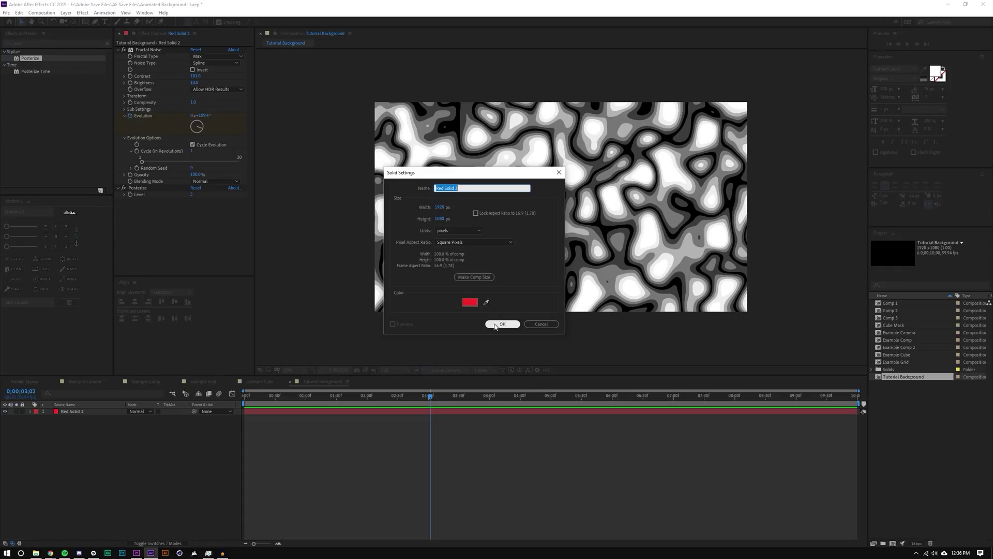
text(Background)
click(494, 326)
drag(70, 415, 77, 429)
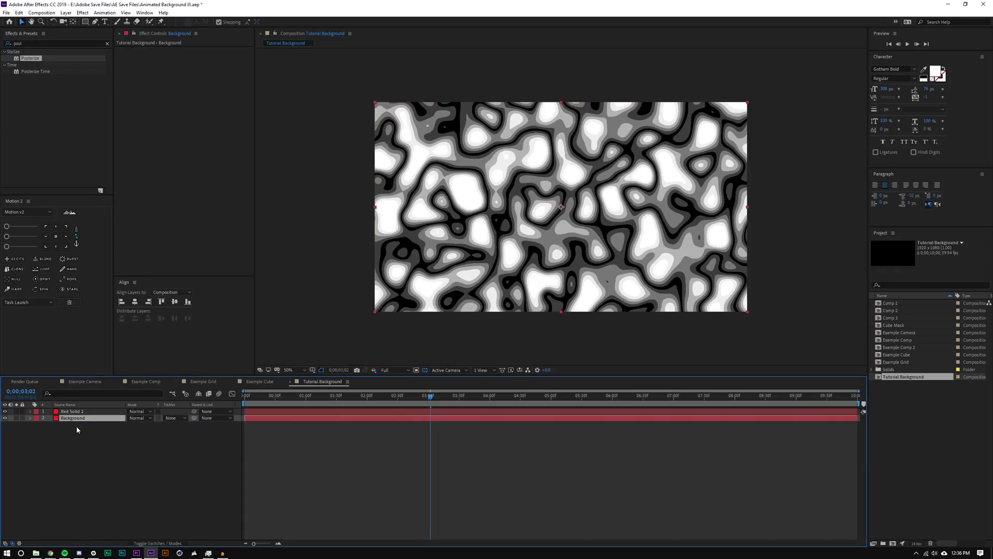
Rename the noise layer as Abstract
click(139, 411)
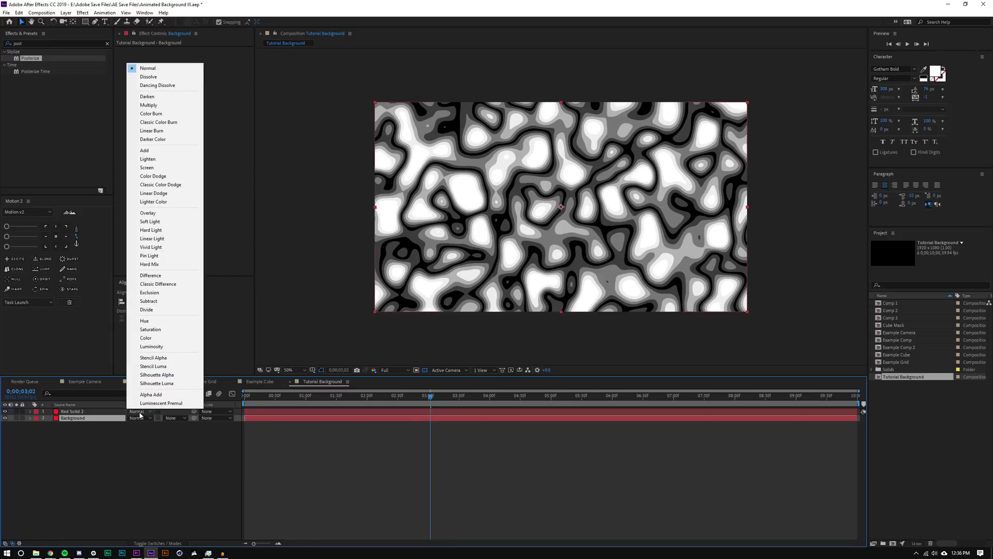
click(96, 411)
key(Return)
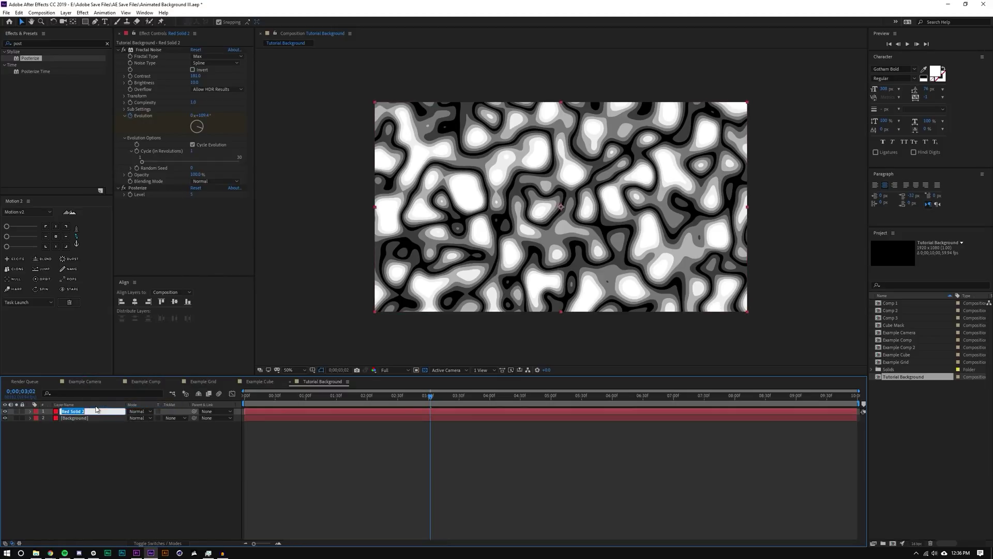
text(Abstract)
key(Return)
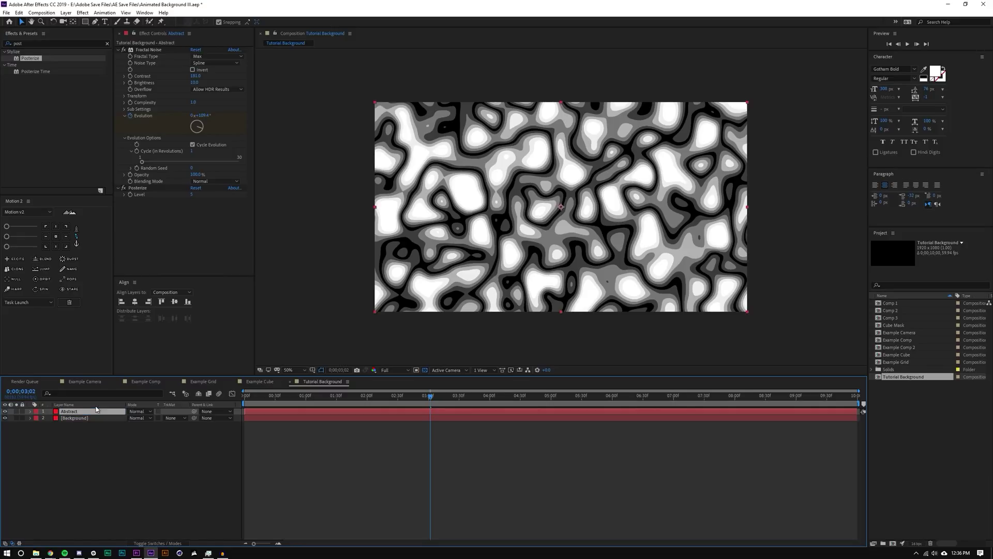
Set the Abstract layer's blending mode to Overlay and reveal its Opacity property
click(130, 412)
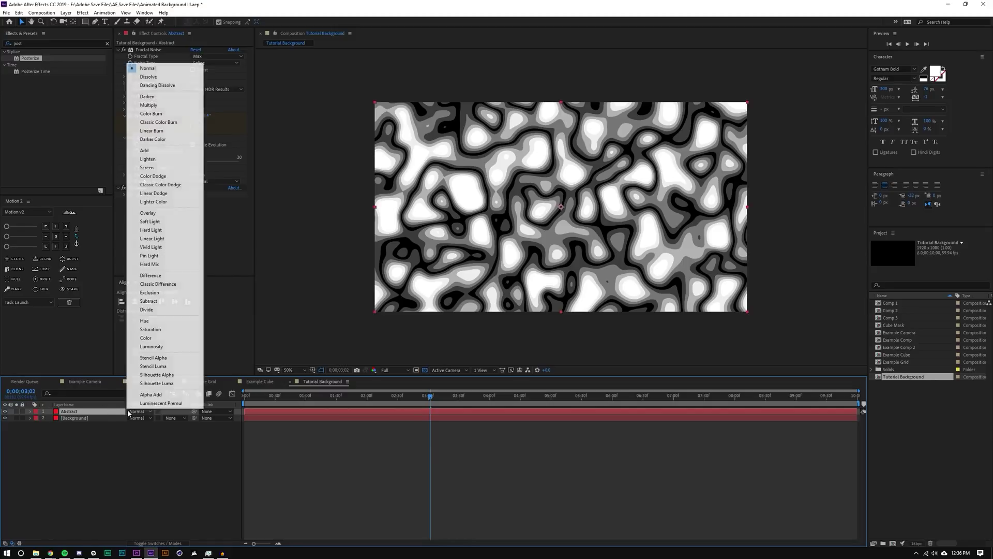
click(147, 213)
key(t)
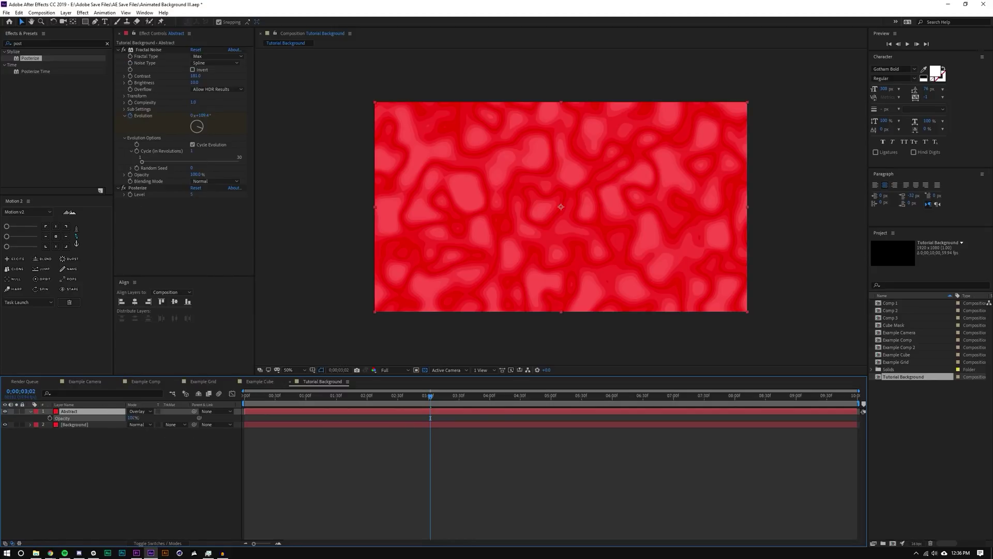
click(117, 450)
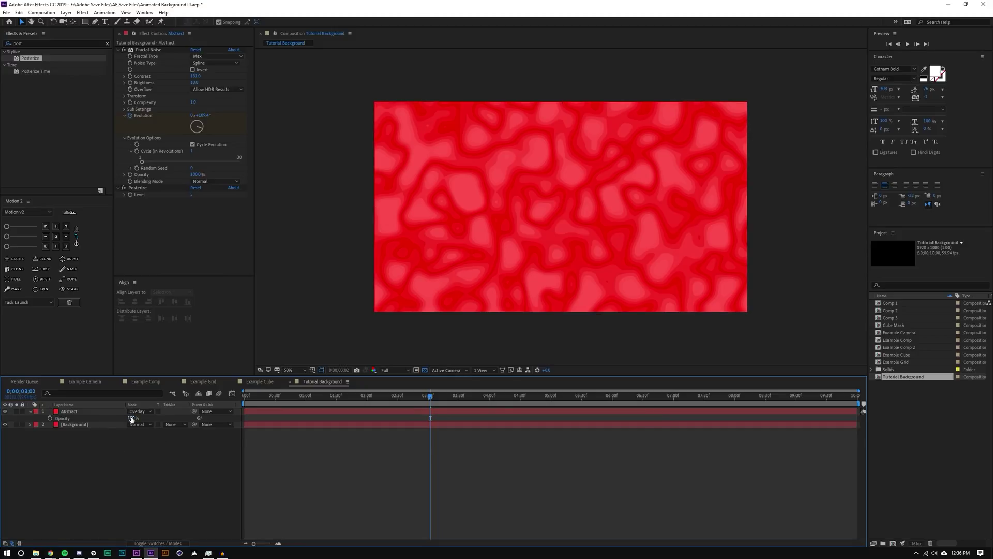
scroll(500, 199, up, 1)
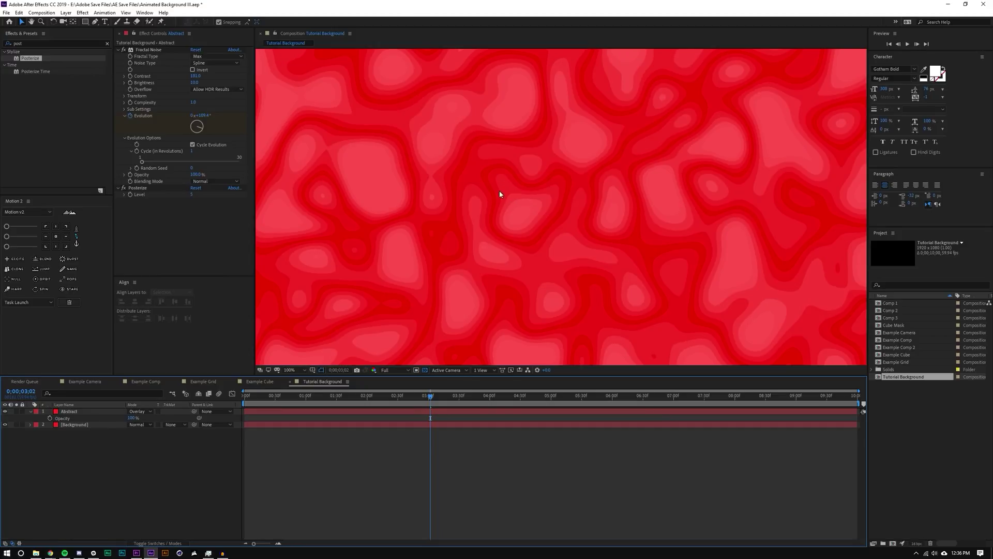
Find the Fill effect and apply it to the Background layer
click(96, 425)
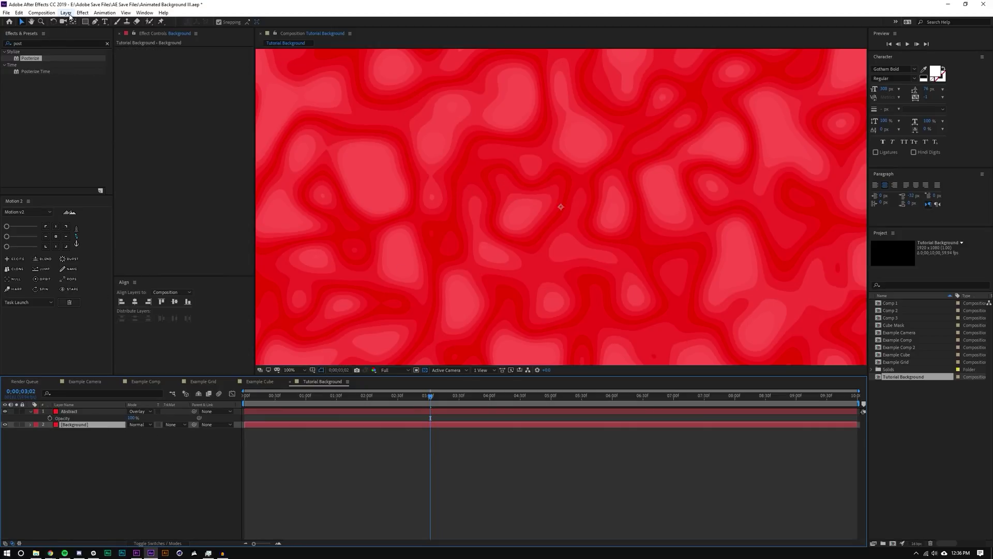
click(44, 44)
text(fill)
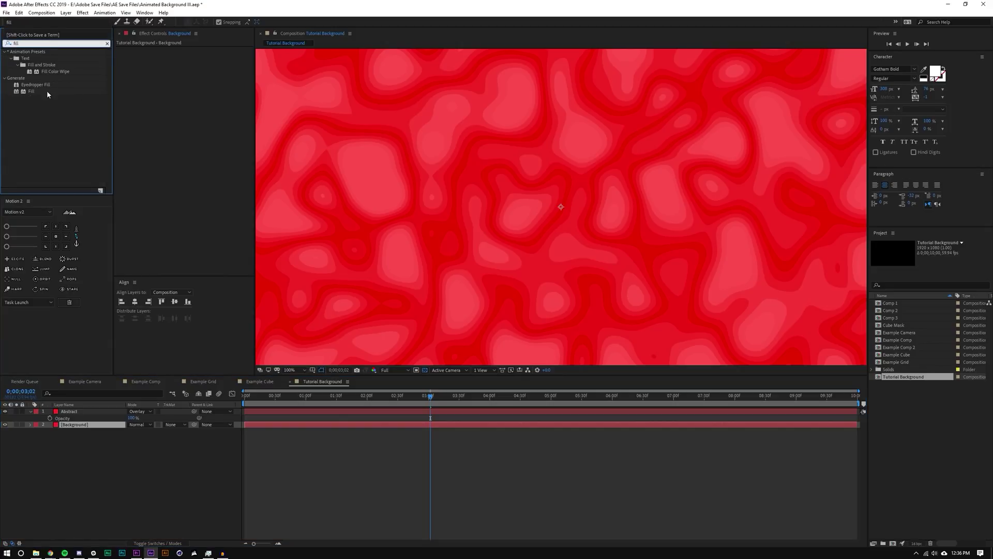
double_click(48, 93)
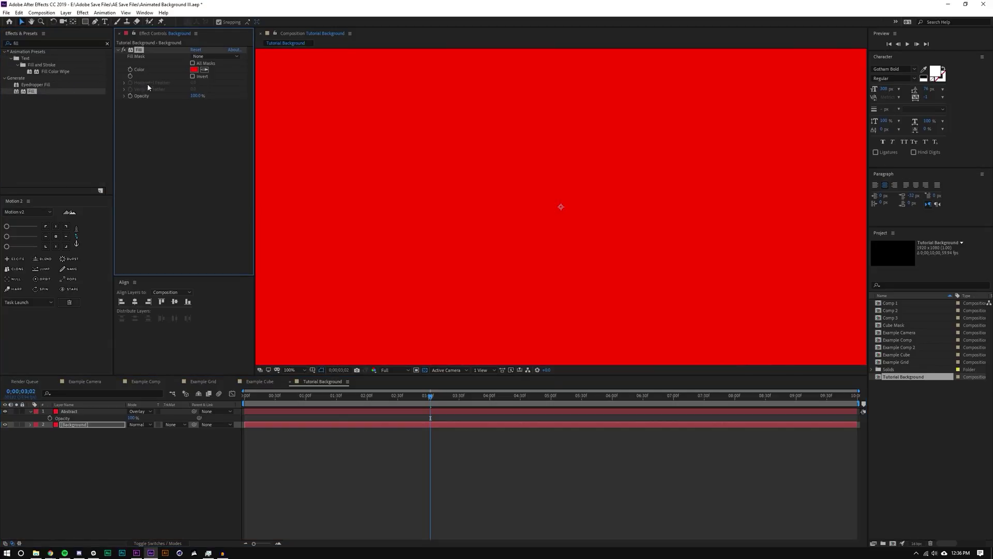
Change the Background layer's Fill color to a dark red
click(194, 69)
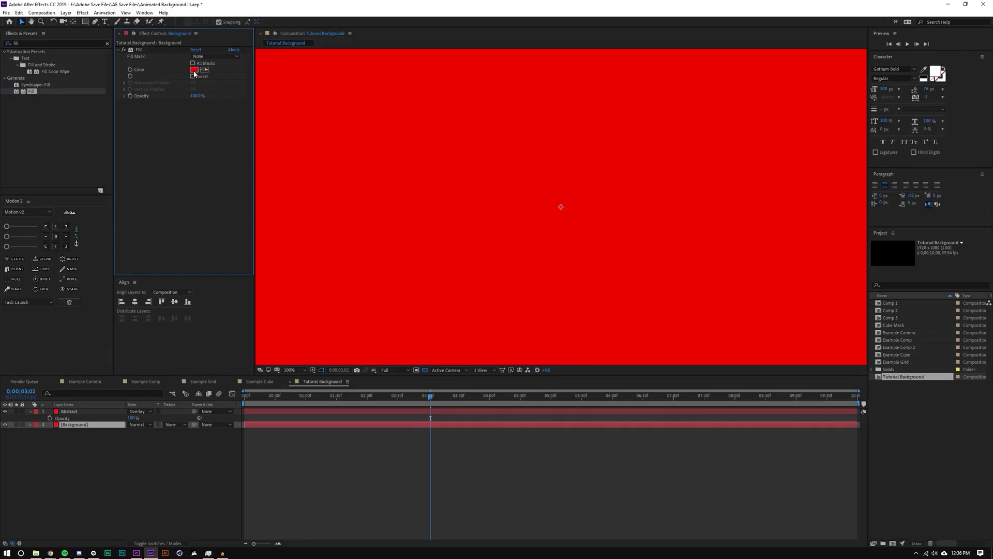
click(651, 308)
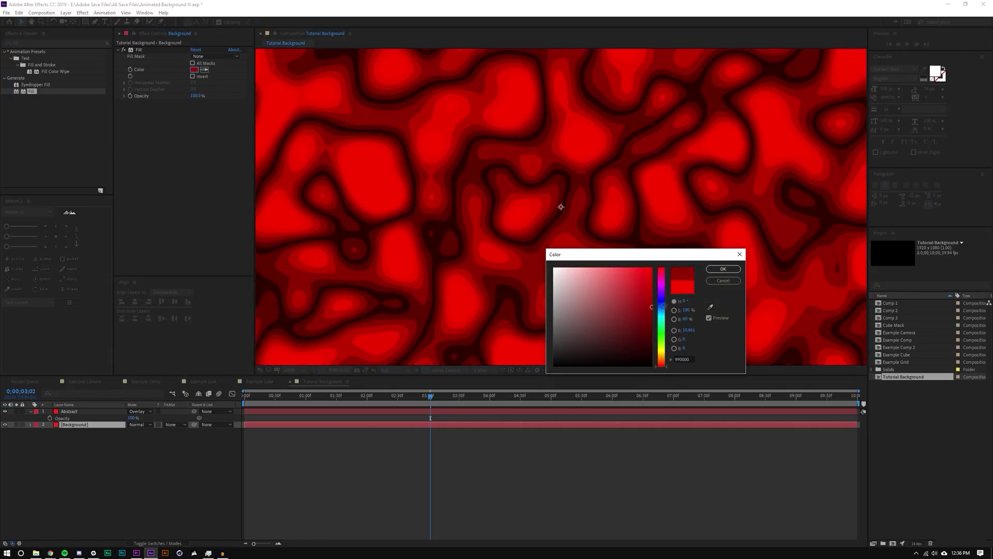
click(651, 302)
click(723, 269)
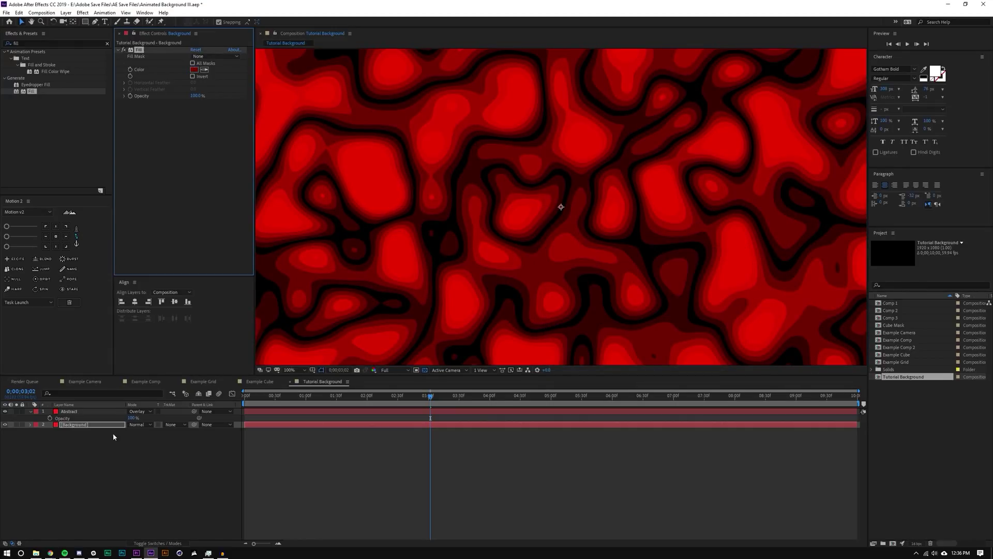
Lower the Abstract layer's opacity to soften the pattern, and check the look at about 6 seconds
drag(129, 419, 108, 416)
click(115, 468)
scroll(597, 228, down, 1)
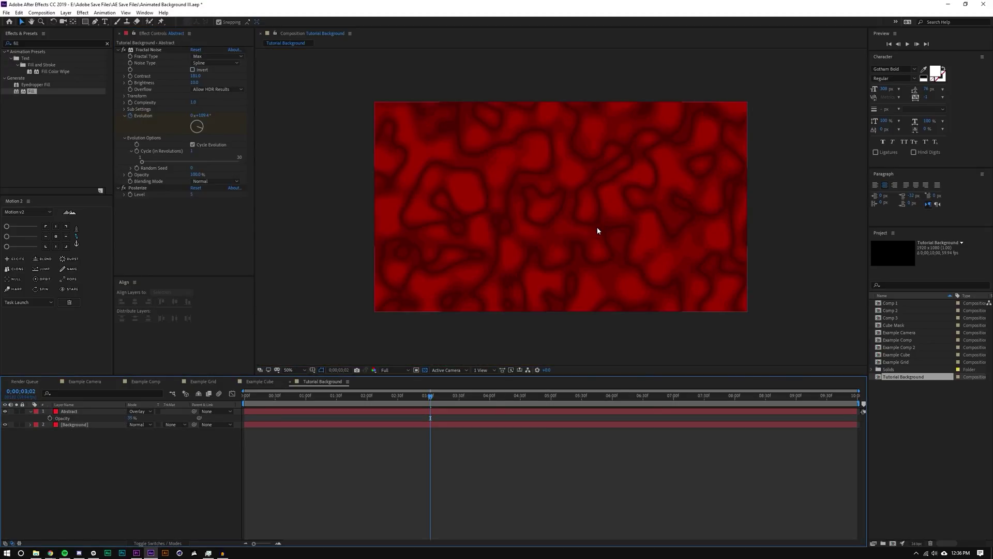
key(period)
drag(432, 402, 611, 406)
scroll(543, 238, down, 1)
scroll(543, 237, up, 1)
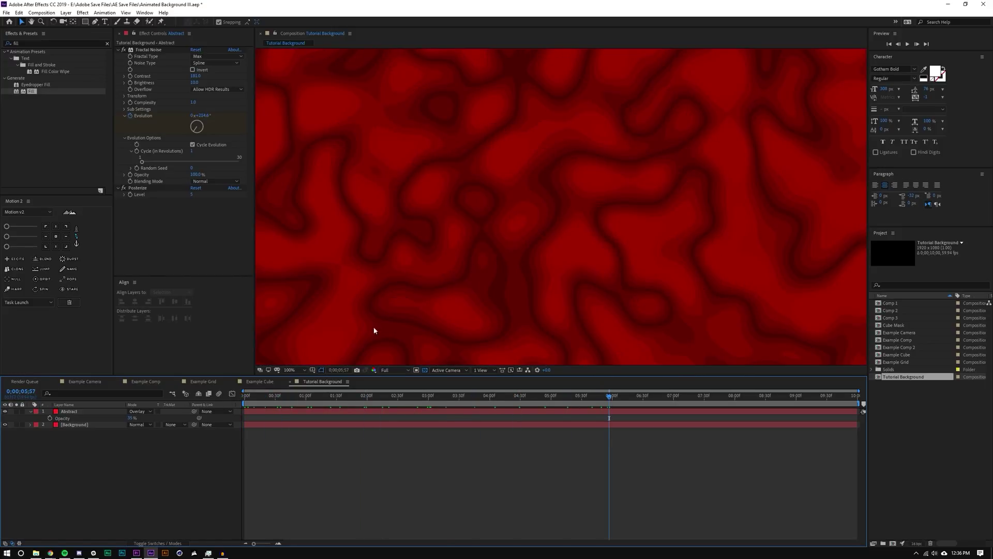
Duplicate the Abstract layer and apply the Find Edges effect to the copy, keeping its Overlay blending mode
click(80, 412)
key(ctrl+d)
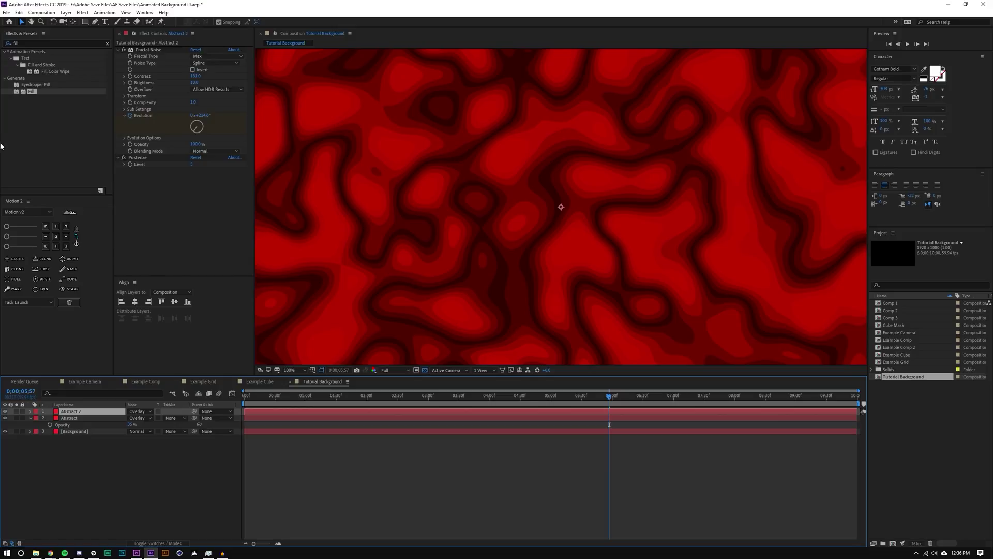
click(42, 43)
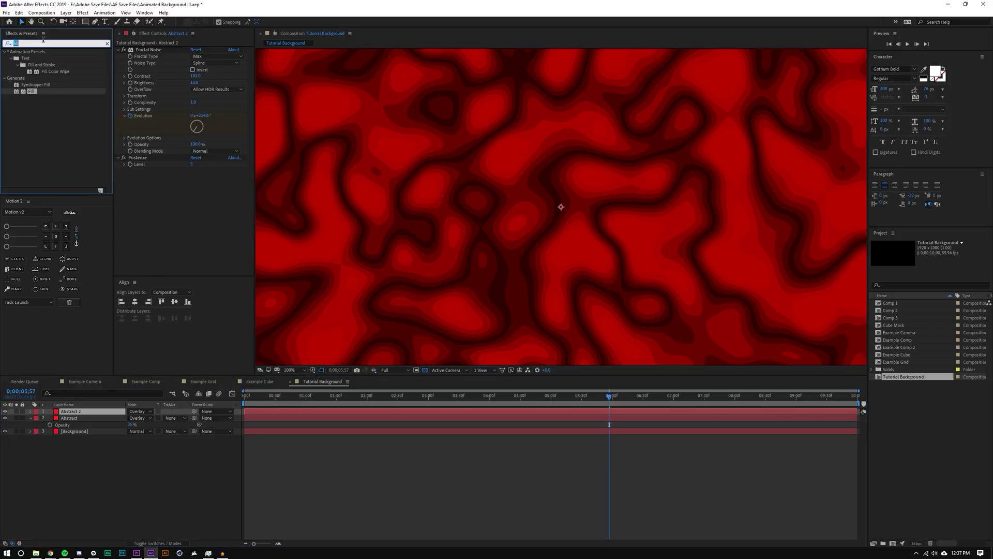
text(find)
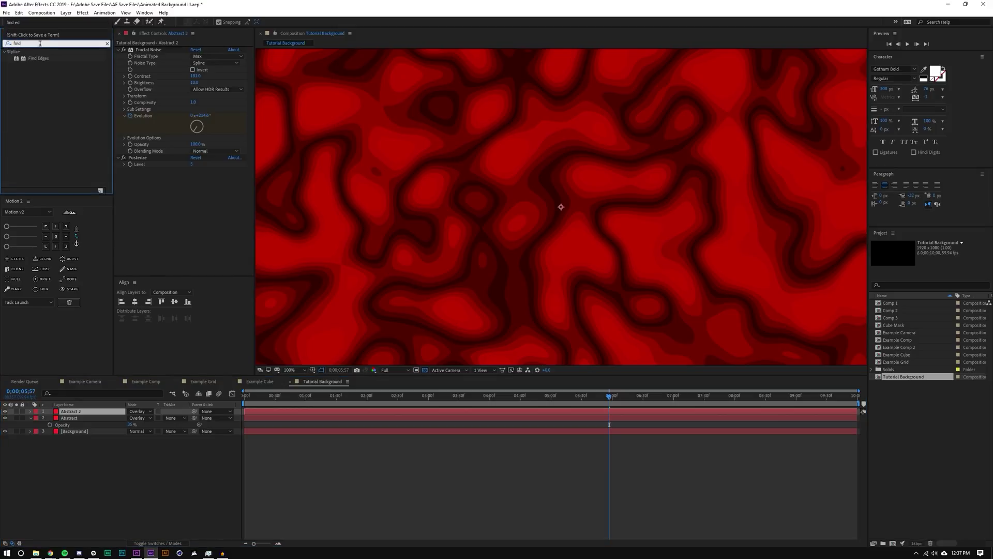
drag(38, 58, 197, 192)
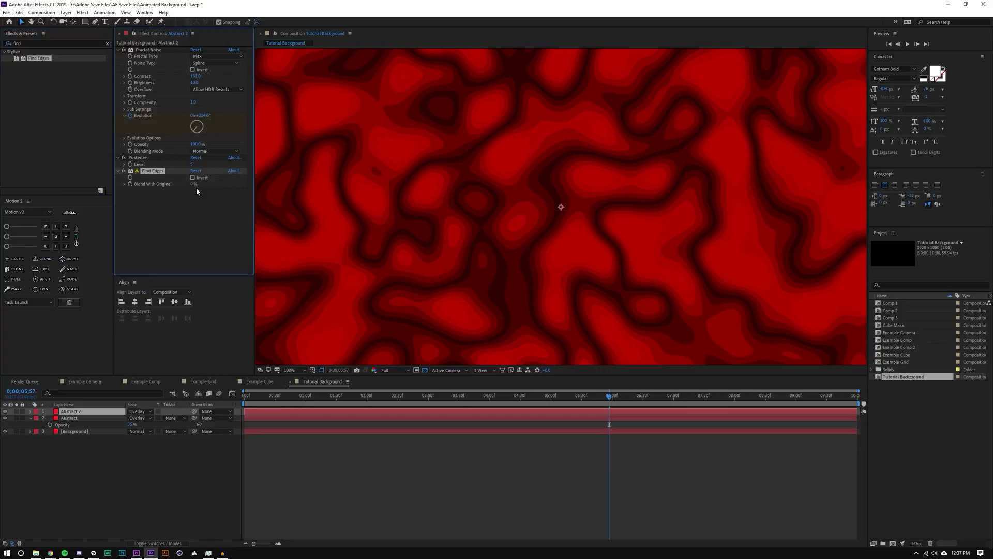
click(137, 411)
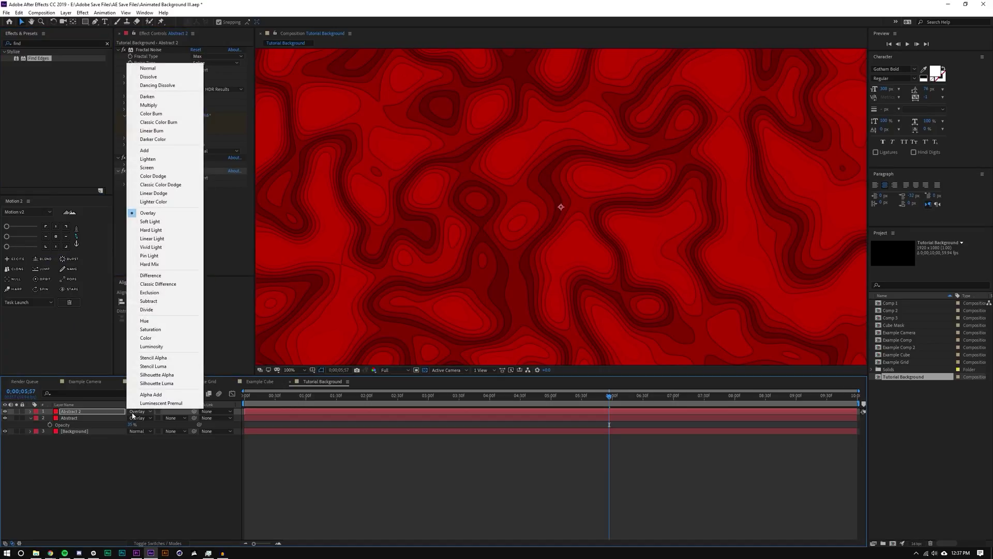
click(121, 424)
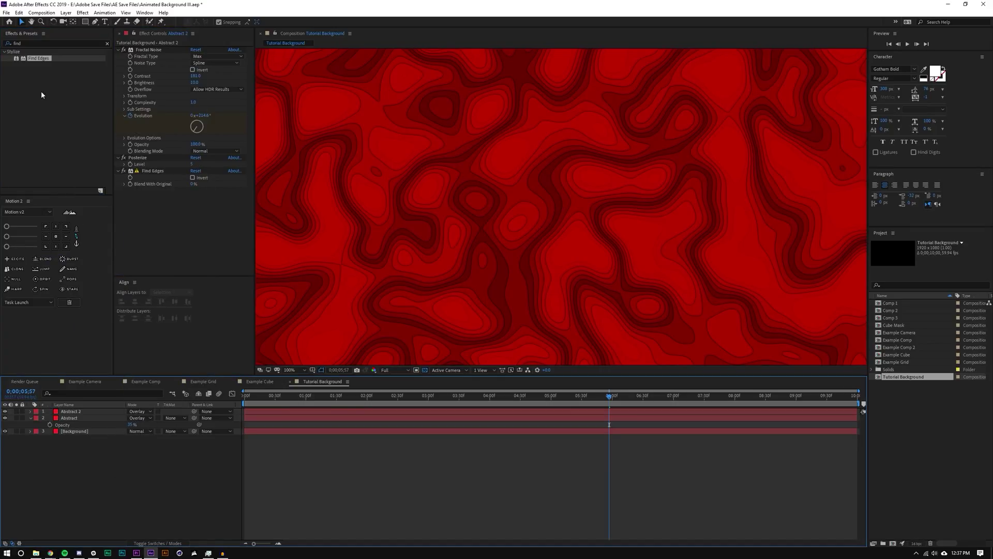
Find the Gaussian Blur effect and apply it to the Abstract 2 layer below Find Edges, checking the softened edges up close
click(42, 44)
text(gau)
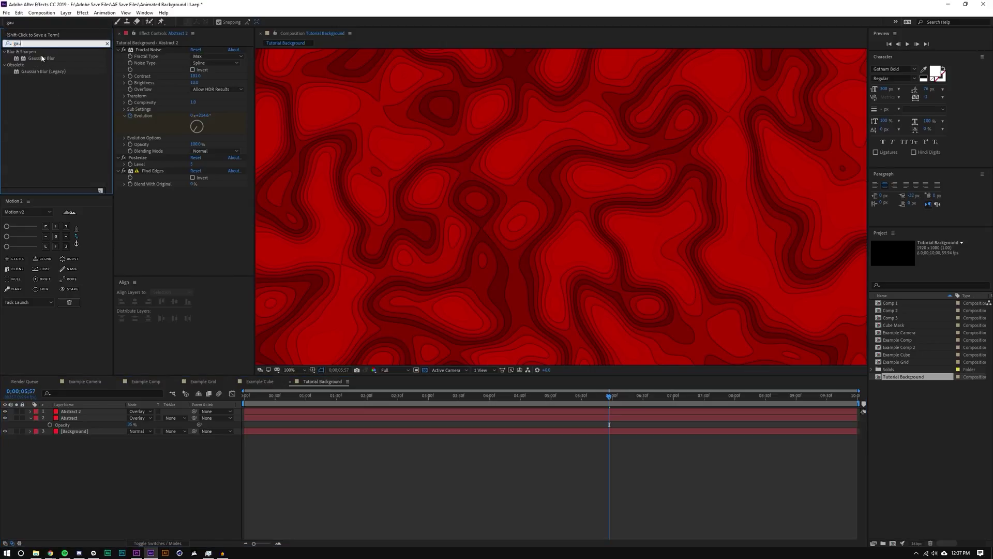
drag(41, 59, 184, 213)
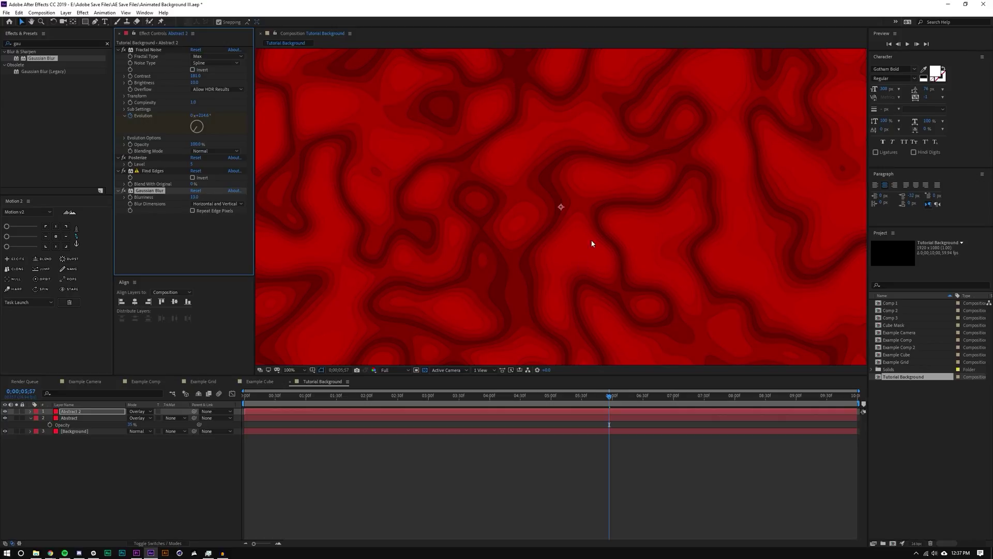
scroll(567, 195, up, 4)
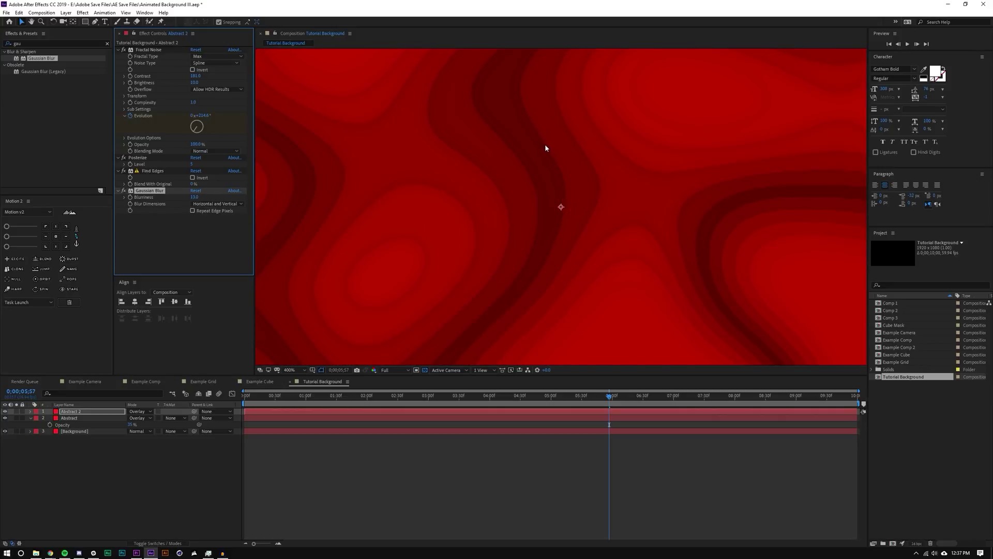
scroll(548, 176, down, 6)
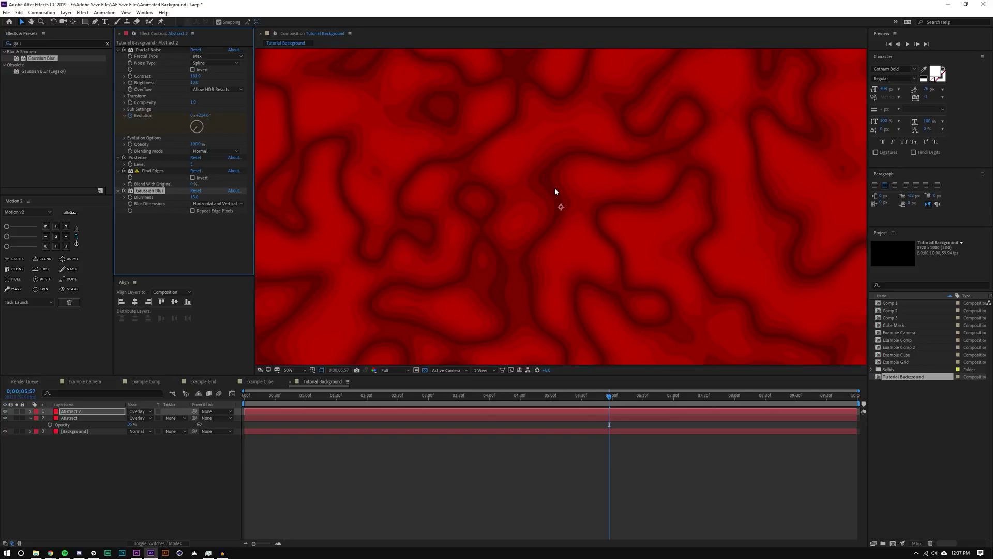
Preview the animation from the start and inspect the blended pattern at about 1 second
click(594, 501)
key(Home)
key(space)
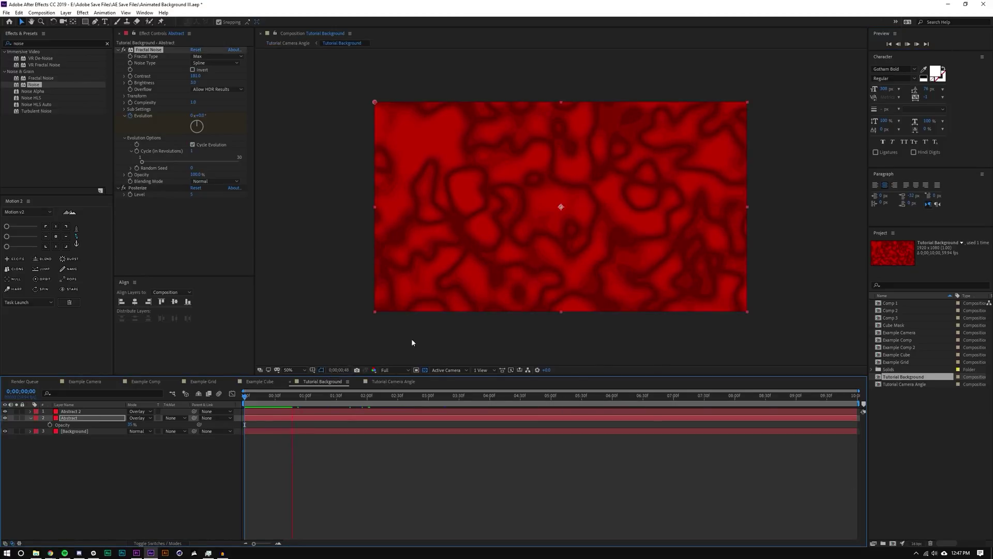
scroll(527, 254, up, 1)
drag(304, 399, 313, 398)
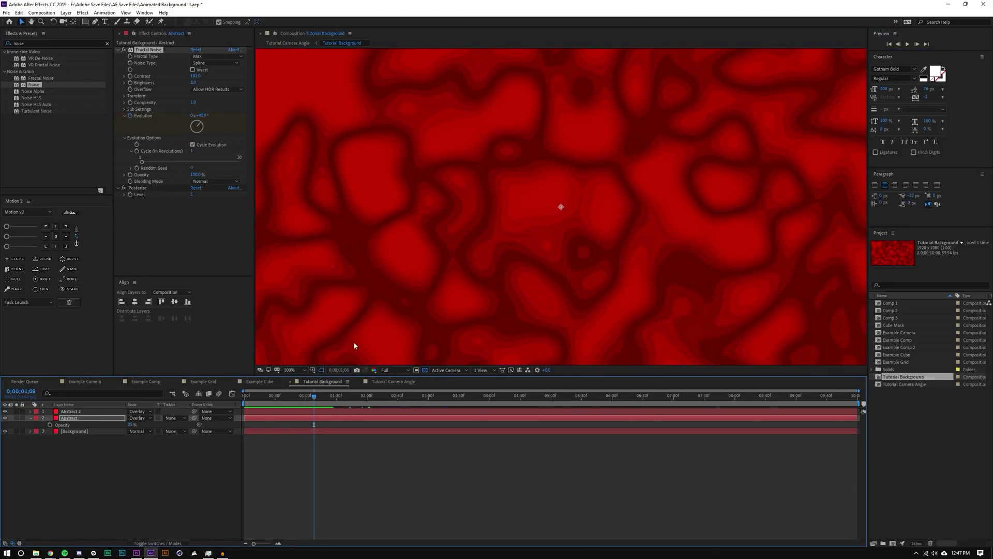
key(comma)
key(slash)
Try the Difference, Hue, Saturation and Divide blending modes on the Abstract 2 layer
click(83, 412)
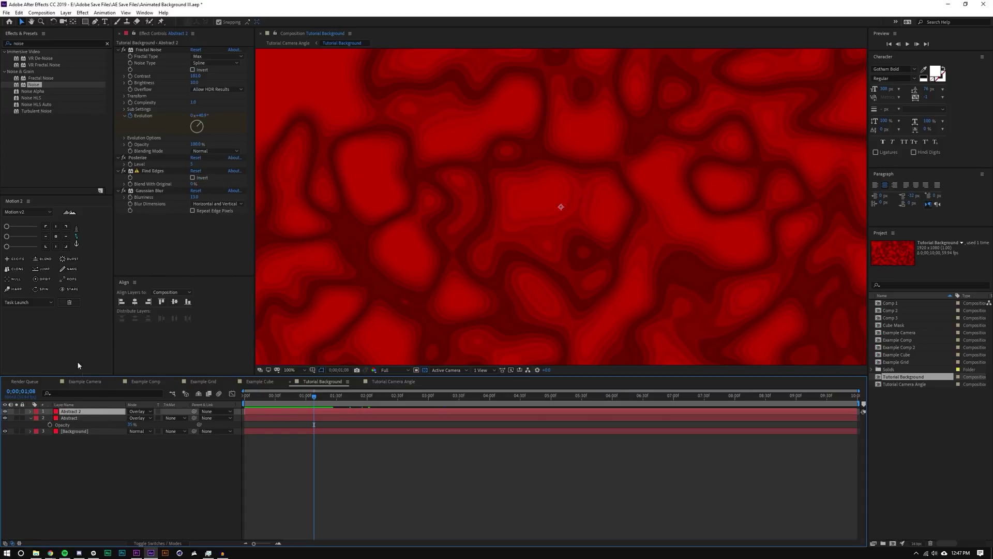
click(138, 411)
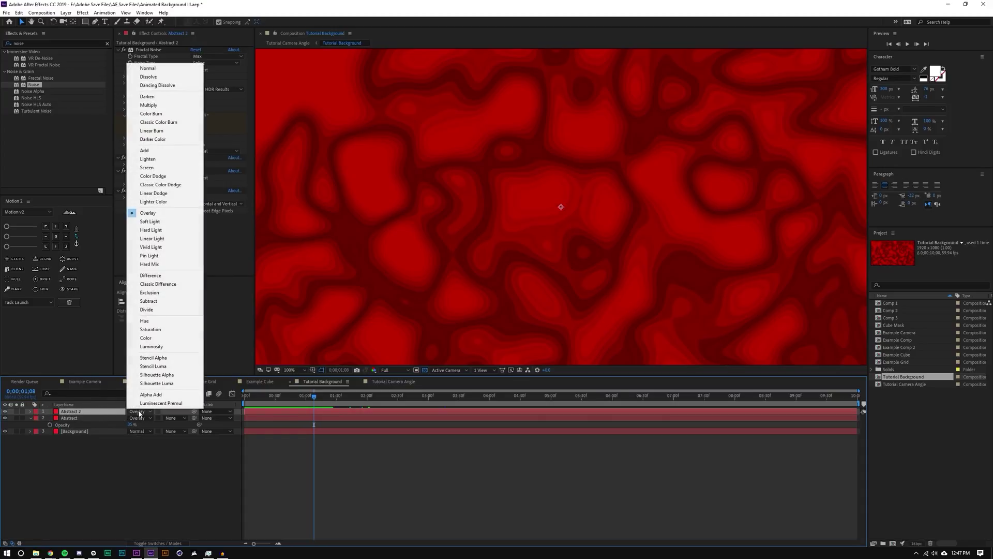
click(150, 275)
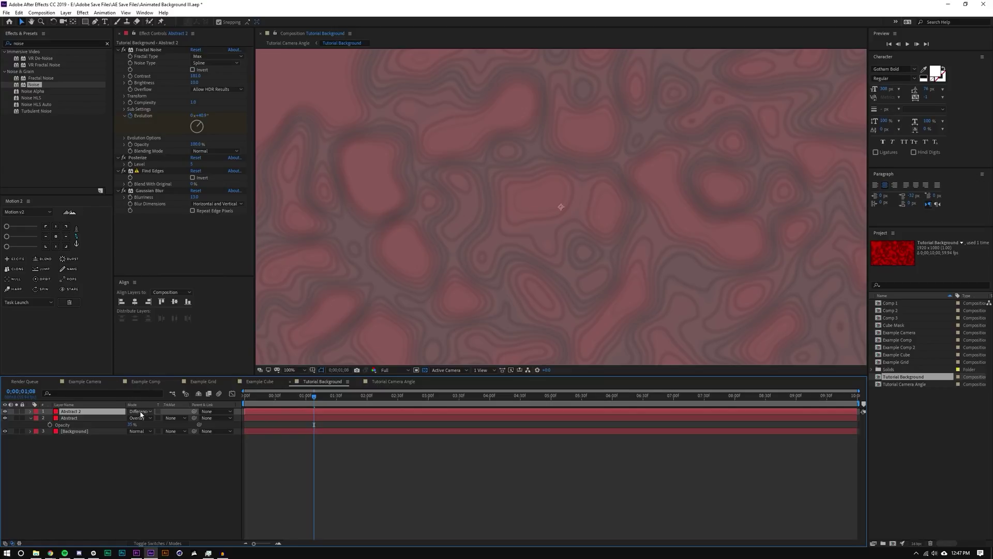
click(139, 411)
click(154, 325)
click(138, 411)
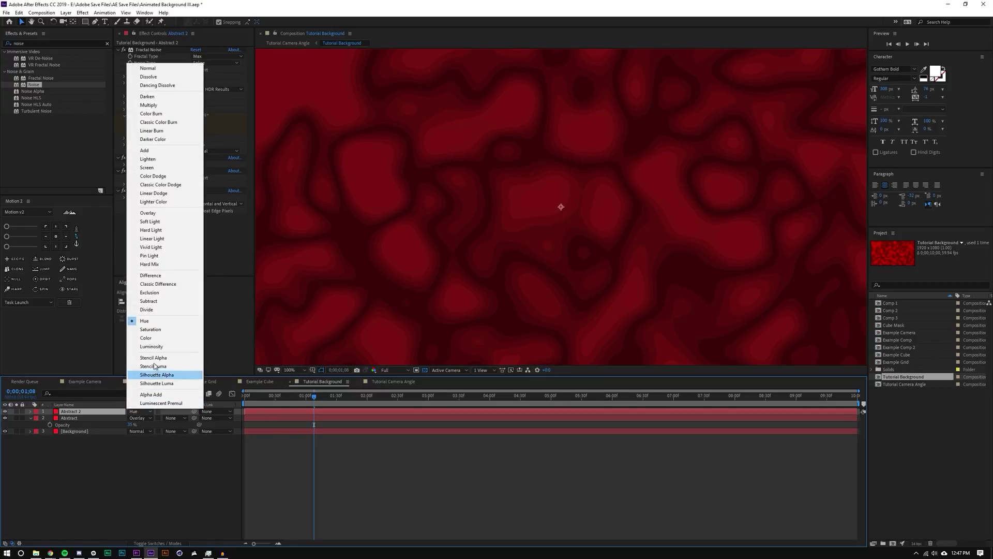
click(158, 333)
click(136, 411)
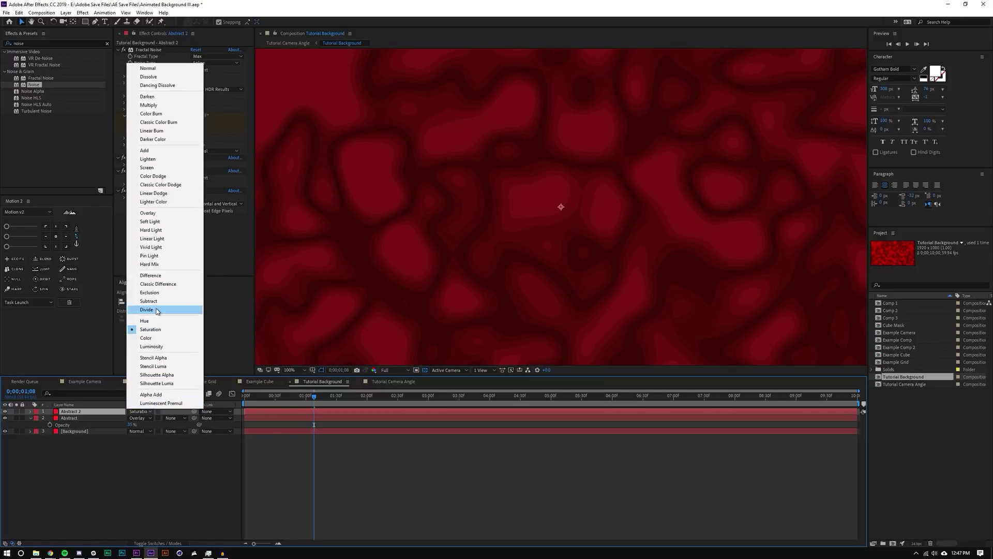
click(155, 310)
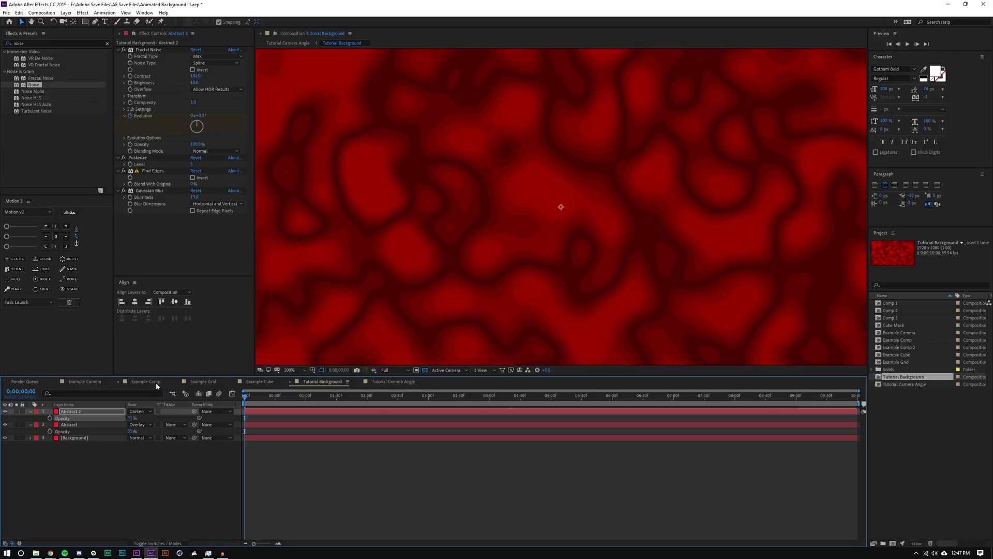
In the Example Comp composition, try the Hard Mix blending mode on the uppermost Black Solid 1 layer and check it at about 6 seconds
click(146, 381)
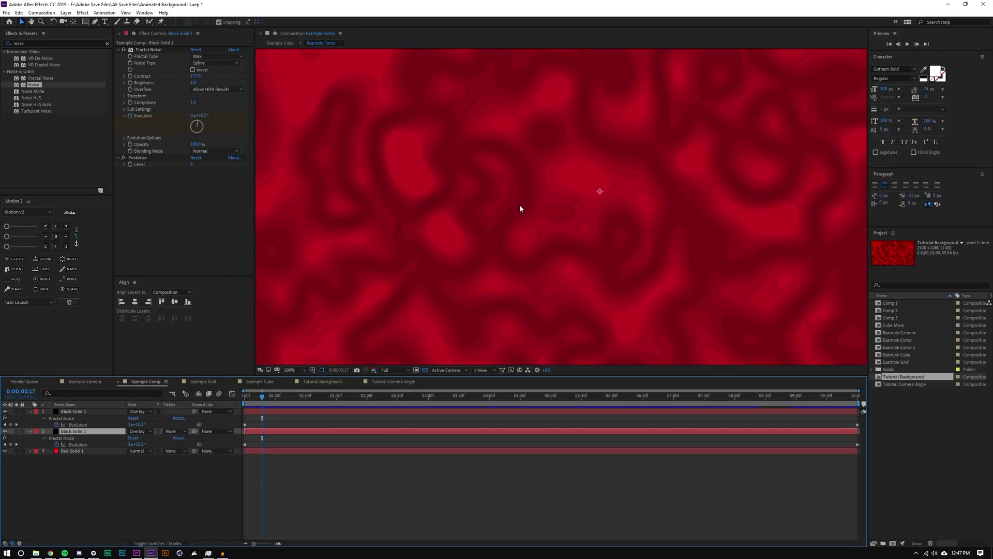
click(139, 412)
click(155, 458)
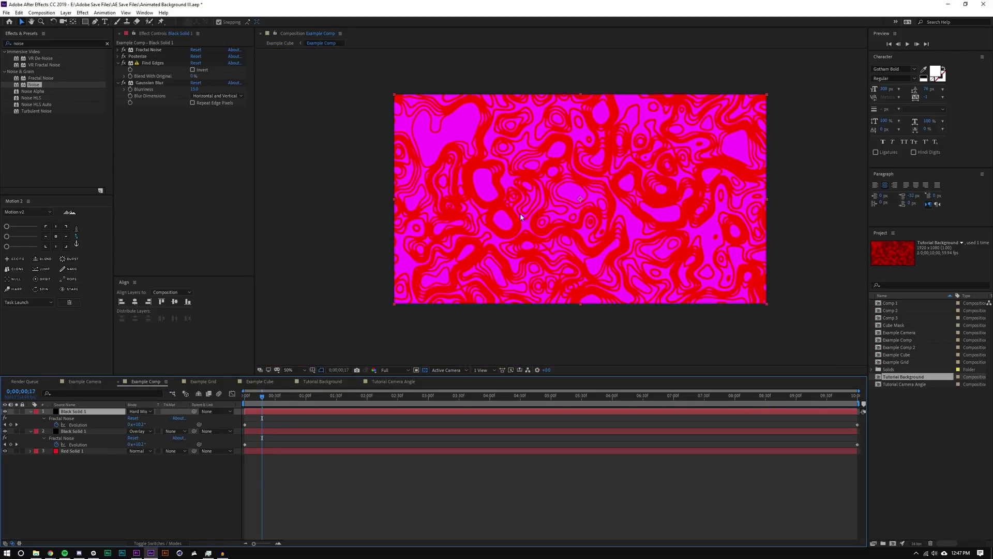
scroll(460, 280, down, 1)
drag(390, 400, 632, 371)
scroll(568, 206, up, 1)
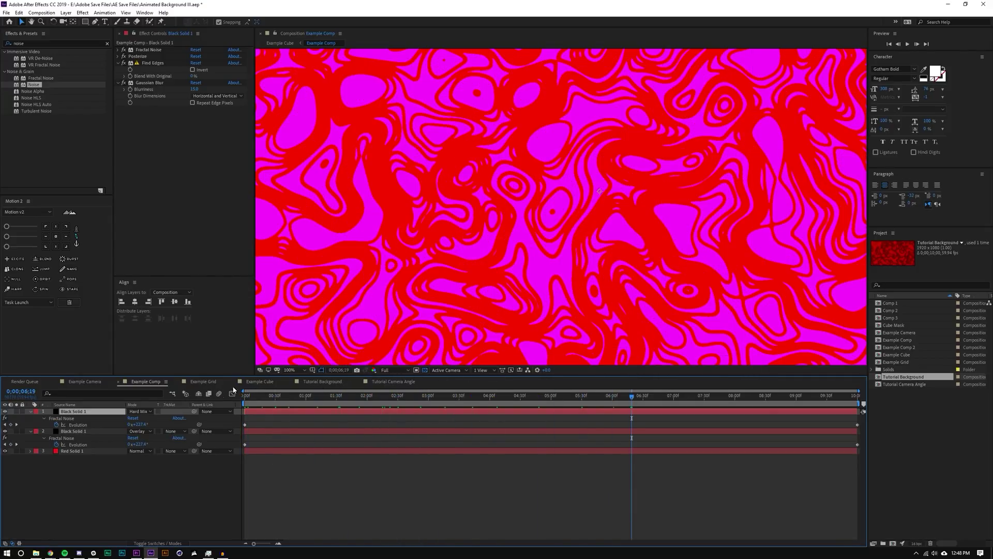
Try the Difference, Classic Difference, Exclusion and Saturation blending modes on the uppermost Black Solid 1 layer
click(145, 410)
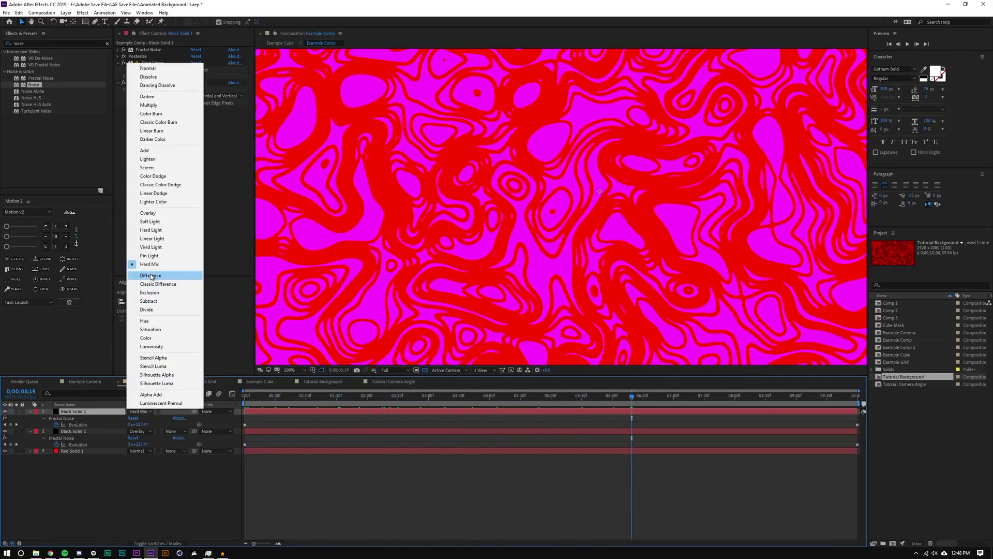
click(153, 275)
click(140, 411)
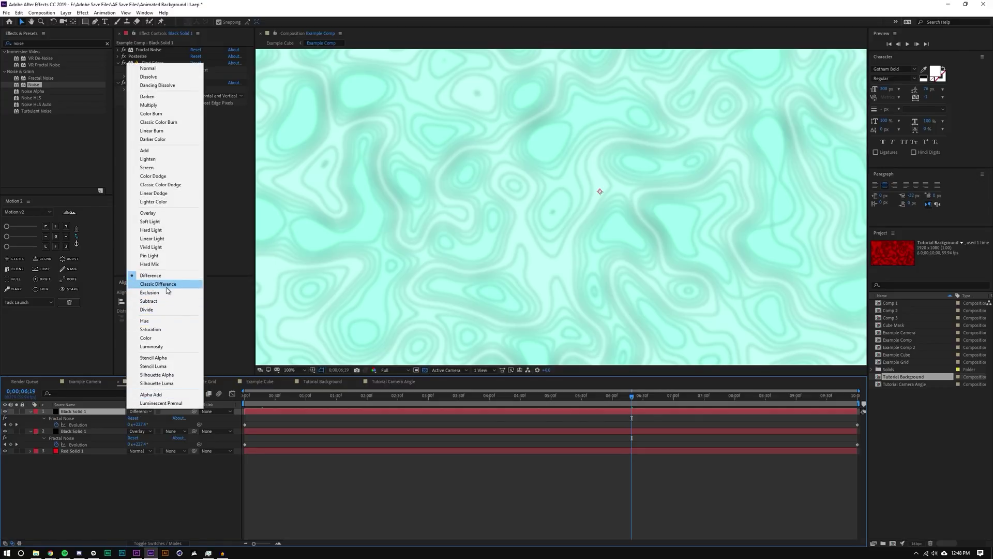
click(150, 284)
click(137, 412)
click(150, 291)
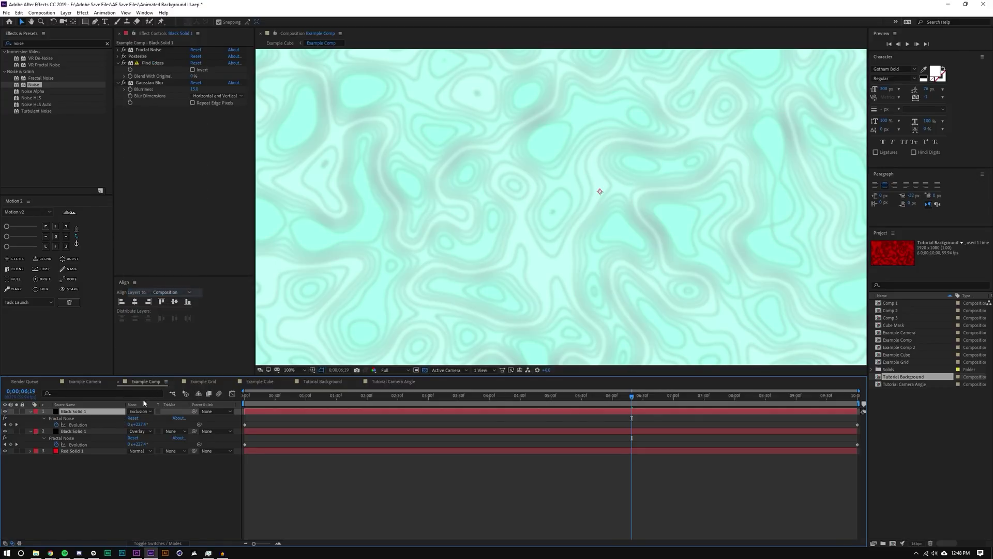
click(142, 411)
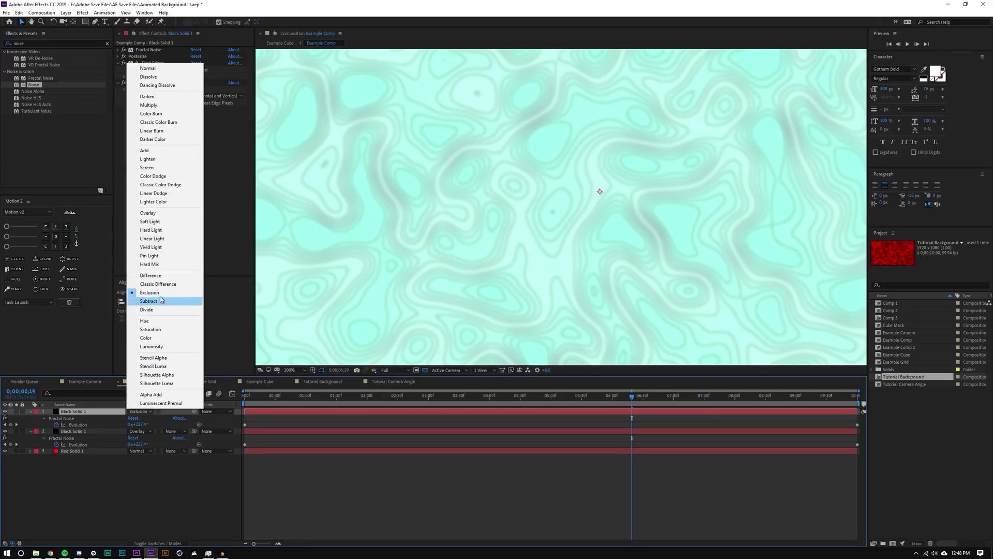
click(155, 332)
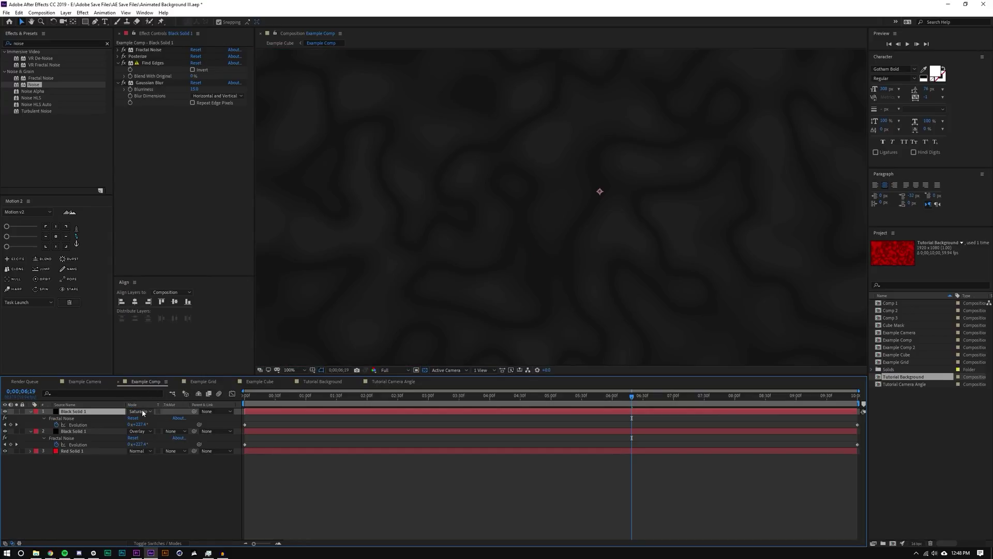
Try the Stencil Alpha, Classic Color Dodge and Linear Dodge blending modes on the uppermost Black Solid 1 layer
click(141, 410)
click(153, 357)
click(142, 410)
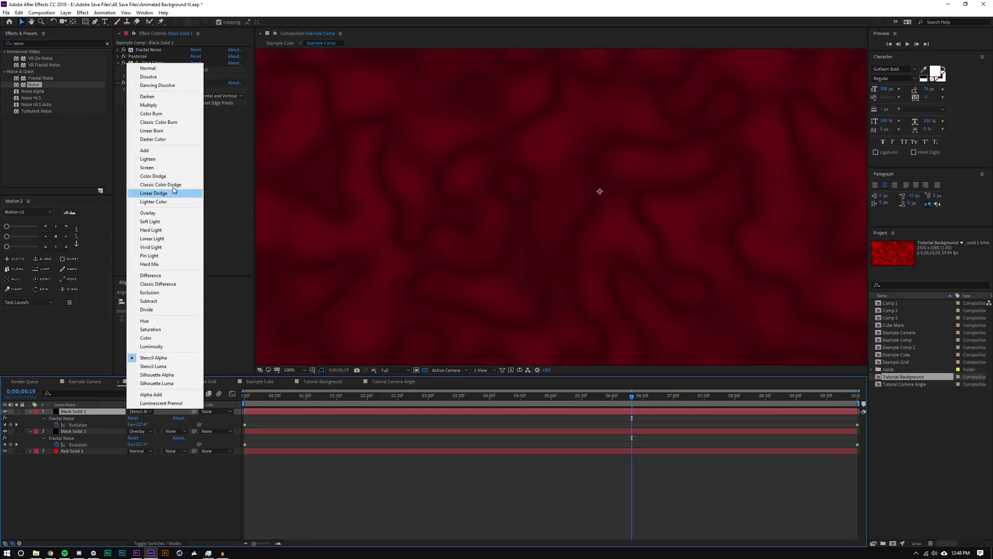
click(171, 187)
scroll(394, 208, down, 2)
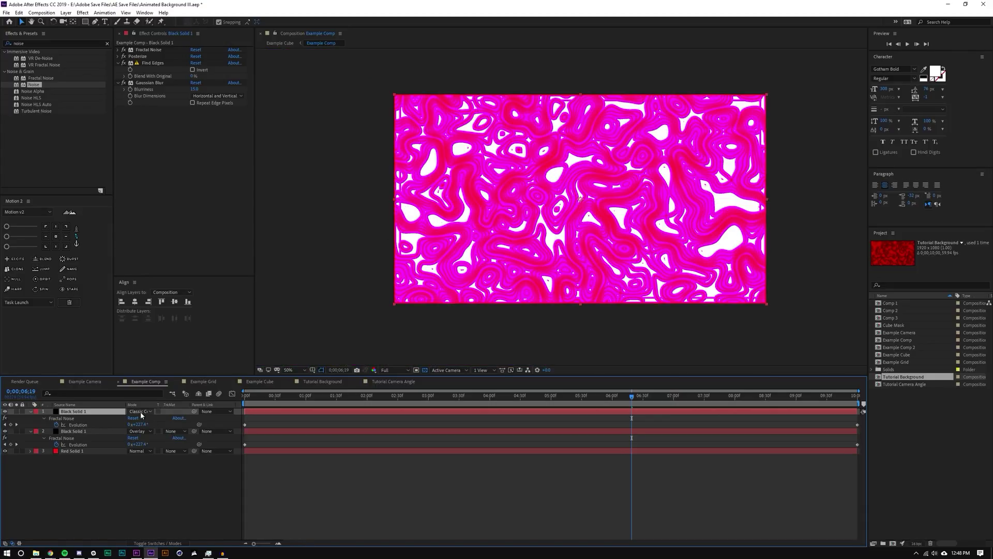
click(142, 411)
click(158, 193)
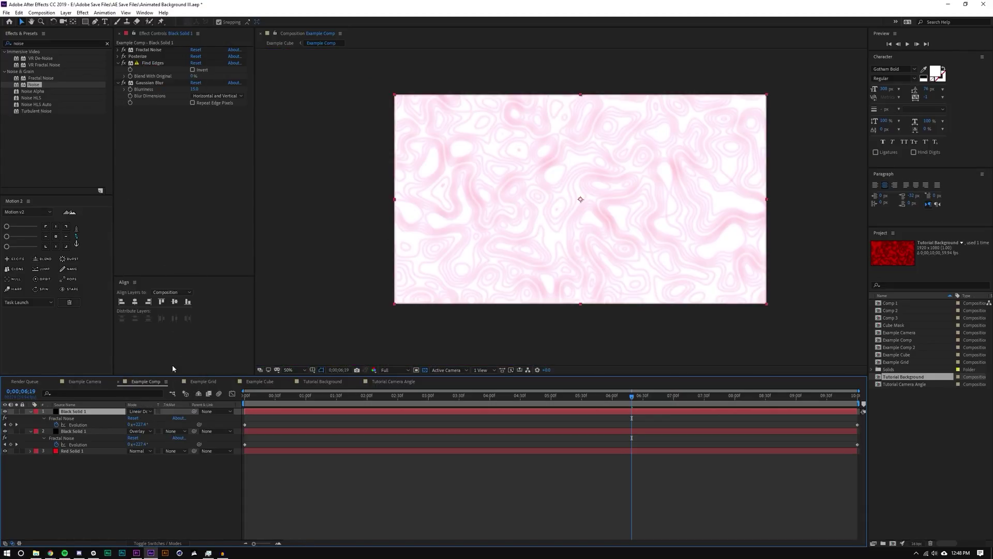
Set the uppermost Black Solid 1 layer's blending mode to Color Dodge and preview the animation from the start
click(141, 411)
click(153, 176)
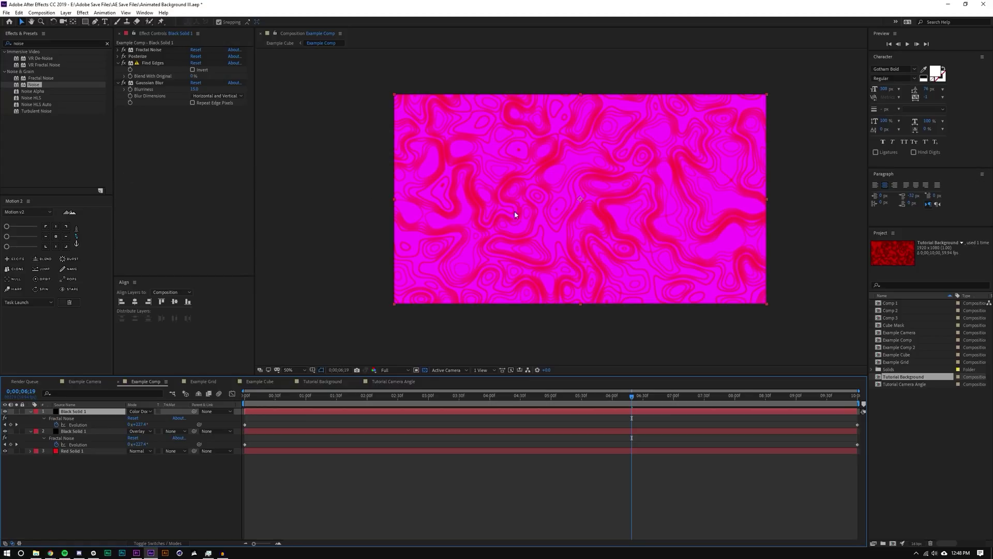
scroll(514, 210, up, 2)
key(Home)
scroll(687, 145, down, 2)
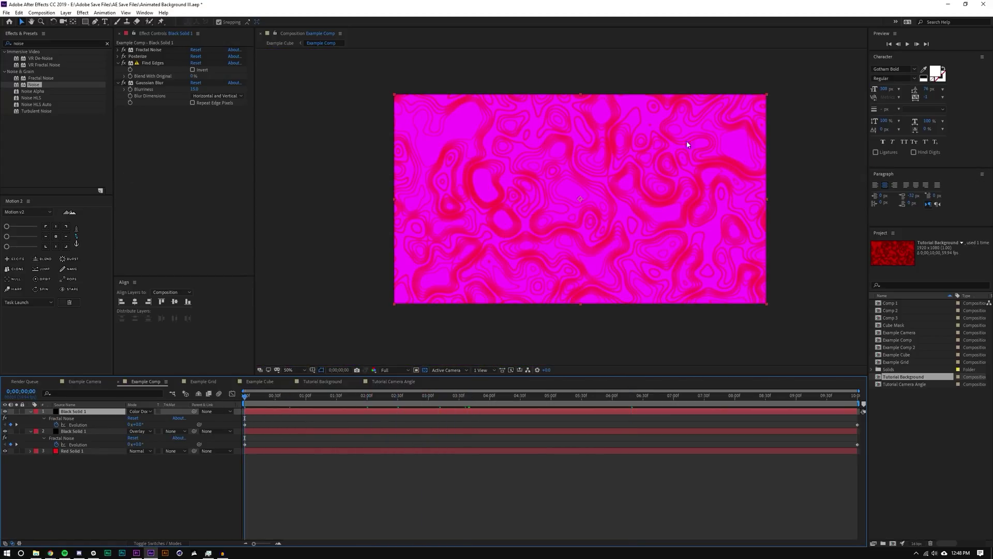
click(907, 44)
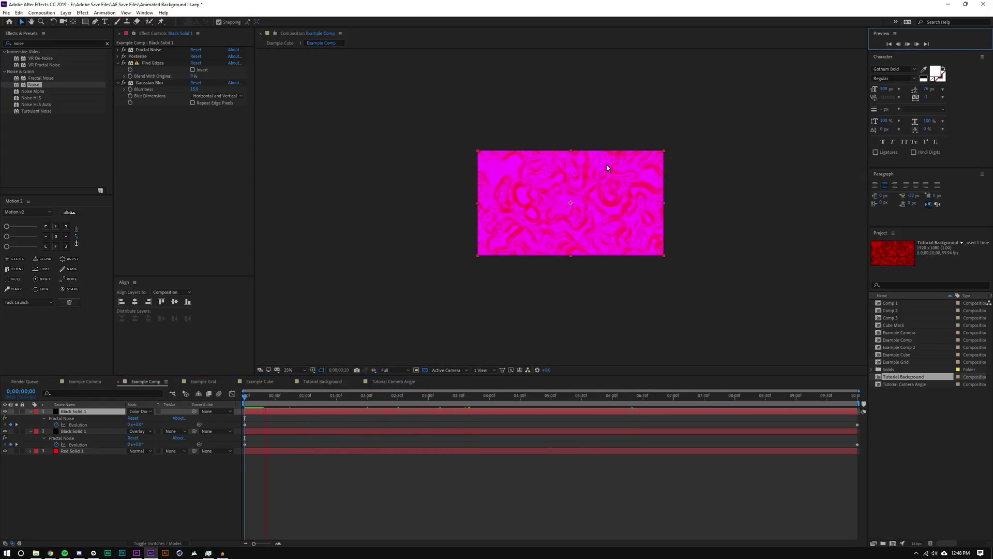
scroll(602, 216, up, 2)
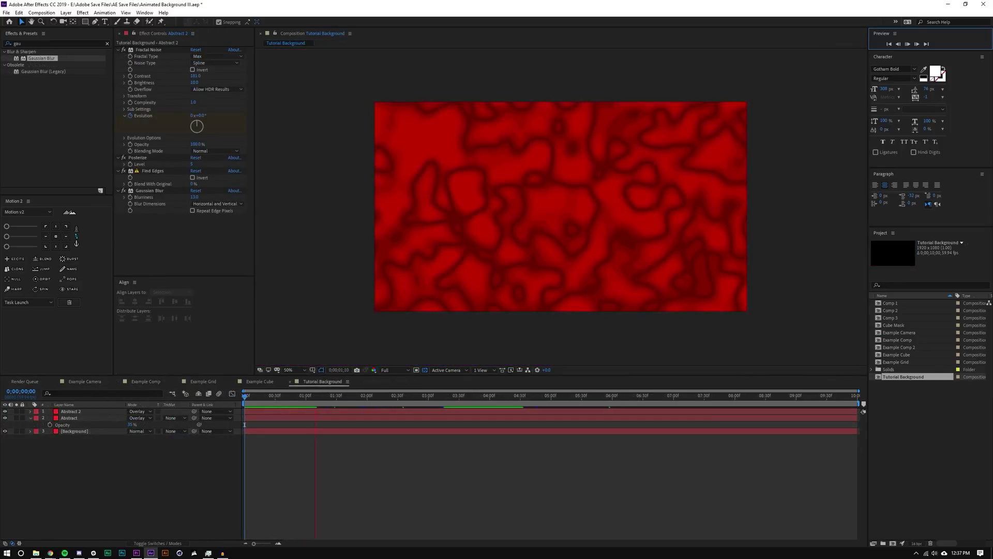
Open the Example Camera composition and preview its tilted background as a reference
key(alt+Tab)
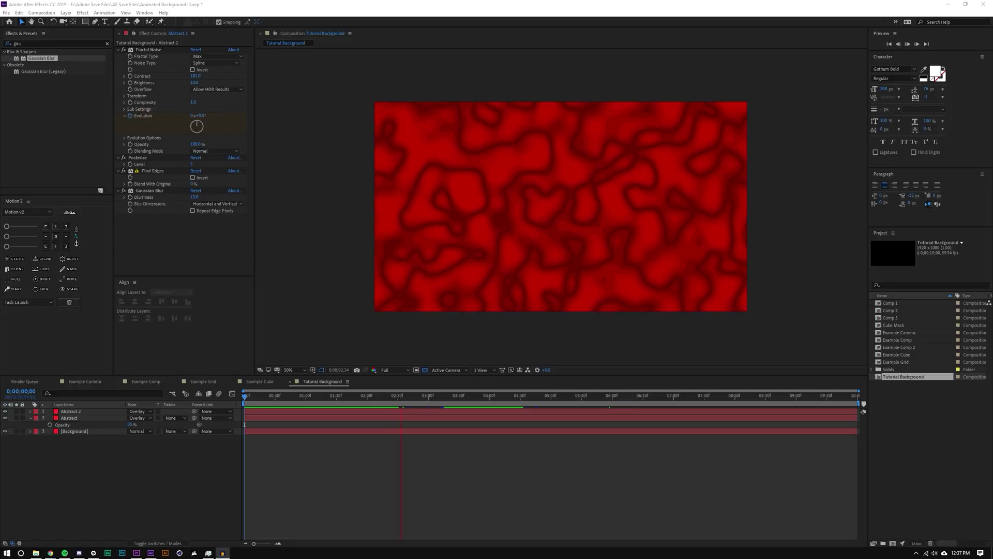
key(alt+Tab)
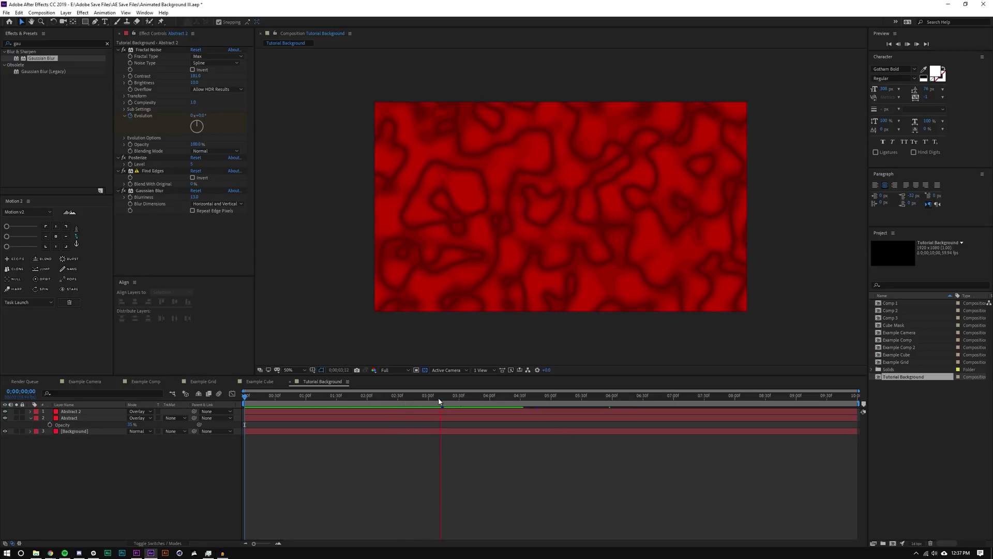
click(96, 384)
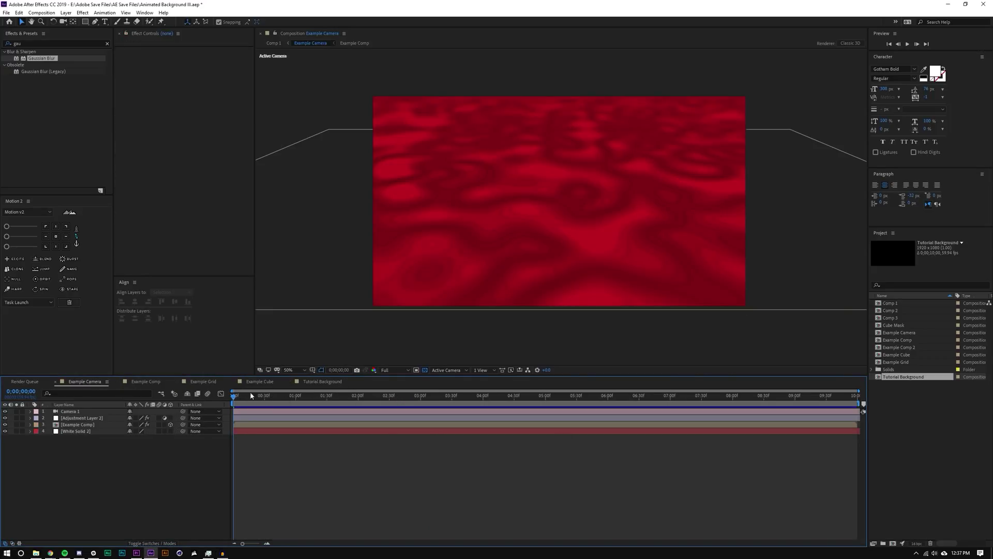
key(space)
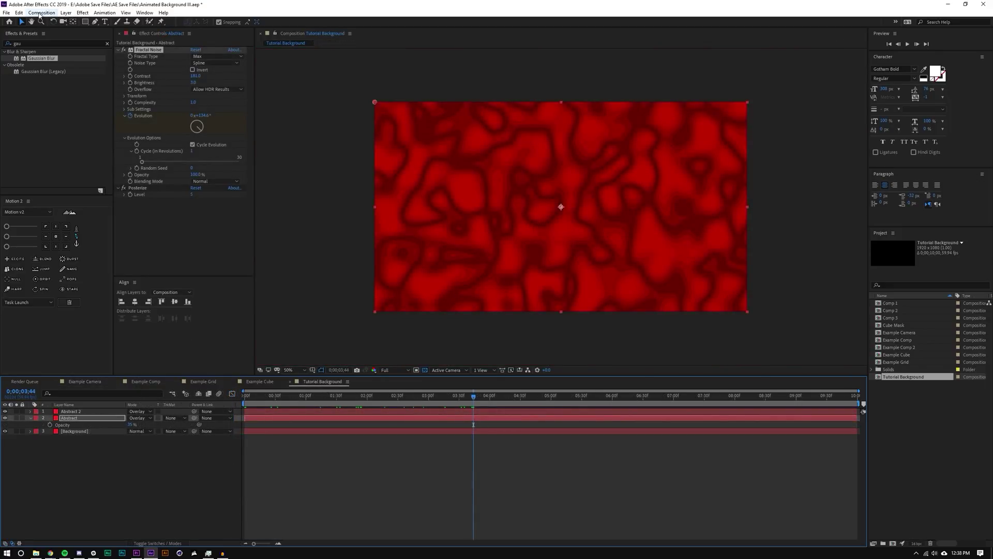
Create a composition named Tutorial Camera Angle and place the Tutorial Background composition centred in it
click(39, 13)
click(39, 23)
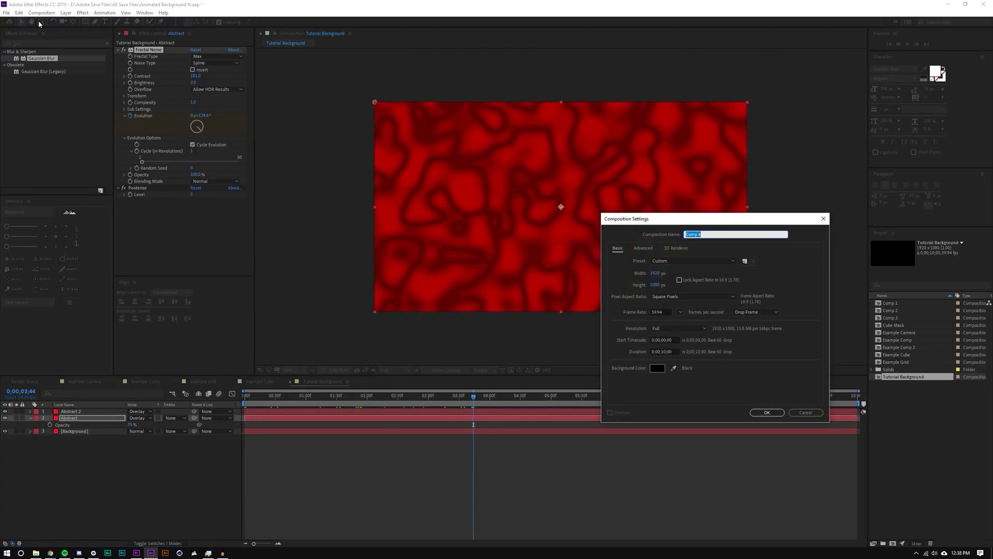
text(Tutorial Camera Angle)
key(Return)
drag(903, 376, 561, 208)
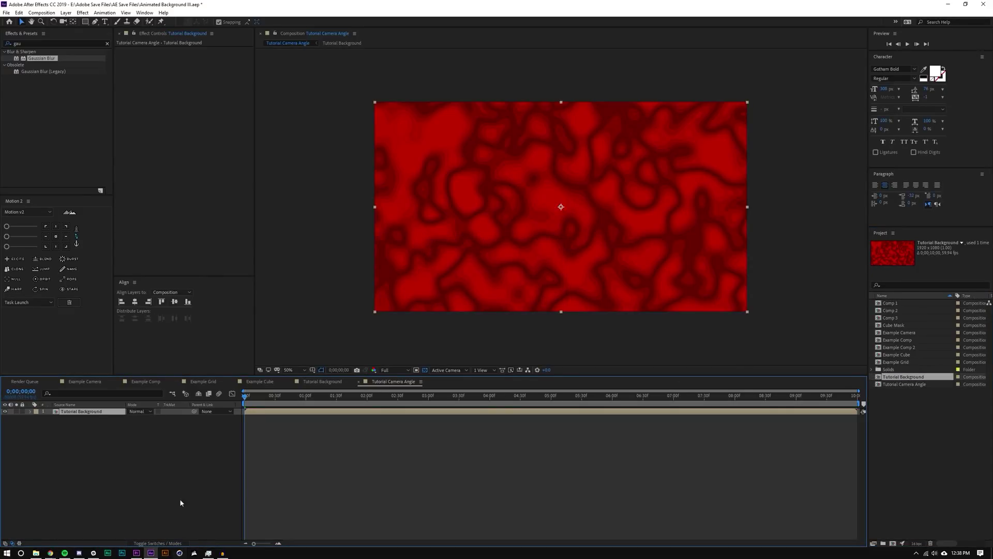
Make the Tutorial Background layer 3D, rotated -90° on X, and lower it to form a floor near the frame's bottom edge
click(171, 543)
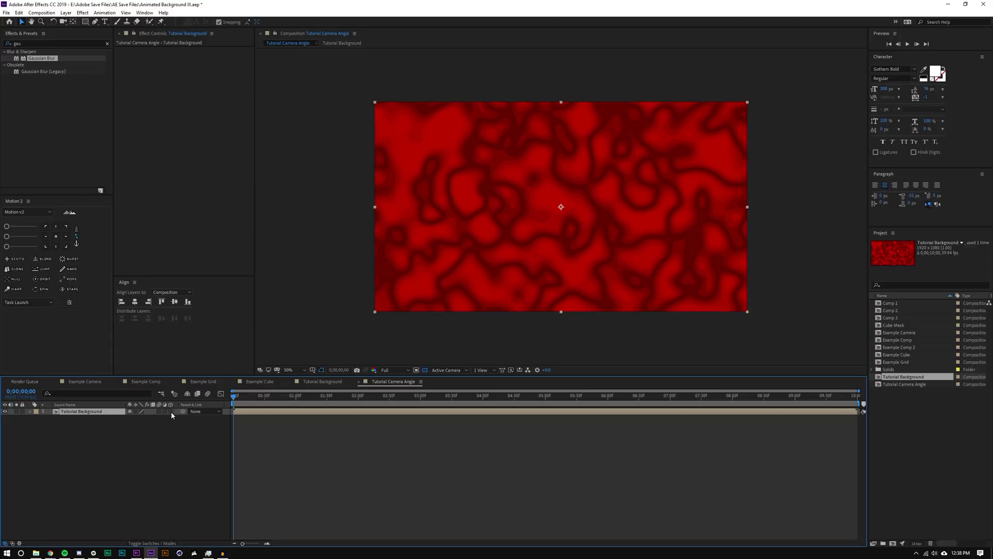
click(171, 412)
key(r)
drag(140, 431, 117, 428)
key(ctrl+z)
click(138, 425)
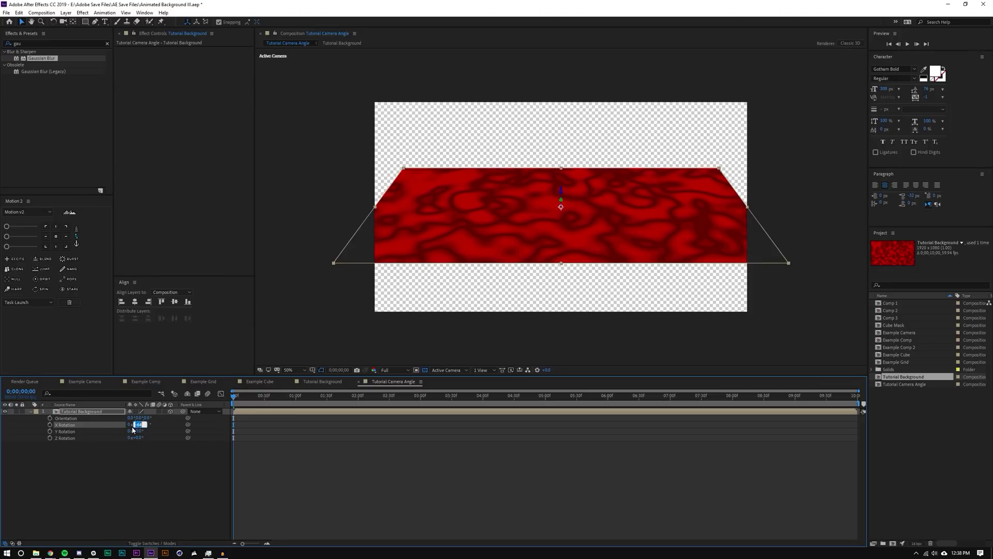
text(-90)
key(Return)
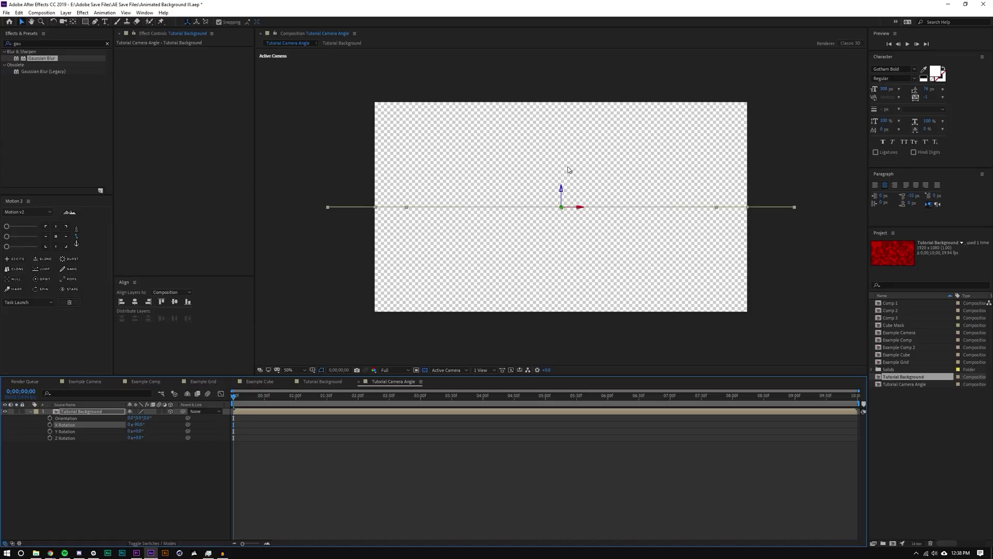
drag(560, 193, 560, 275)
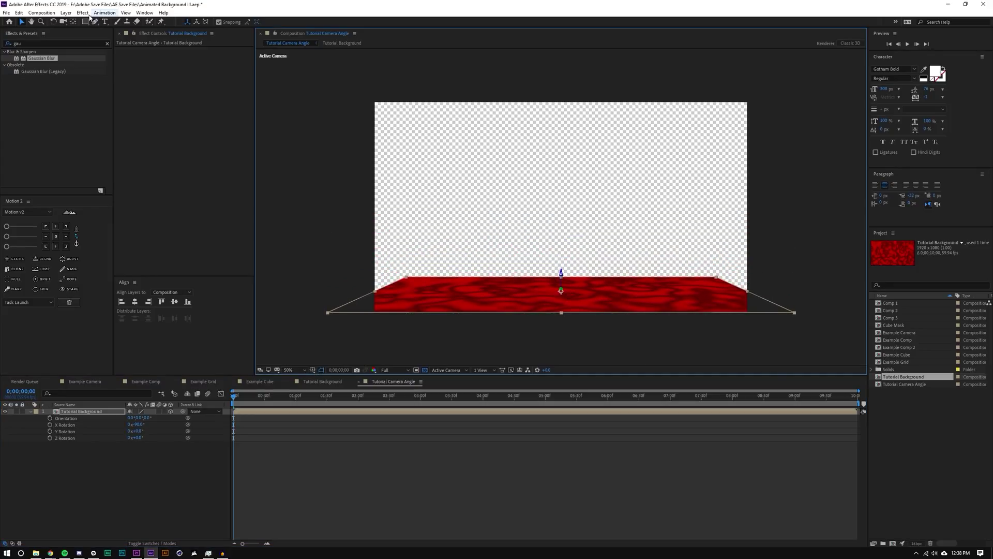
Add a two-node camera with the 35mm preset to the Tutorial Camera Angle composition
click(65, 12)
mouse_move(76, 22)
click(232, 48)
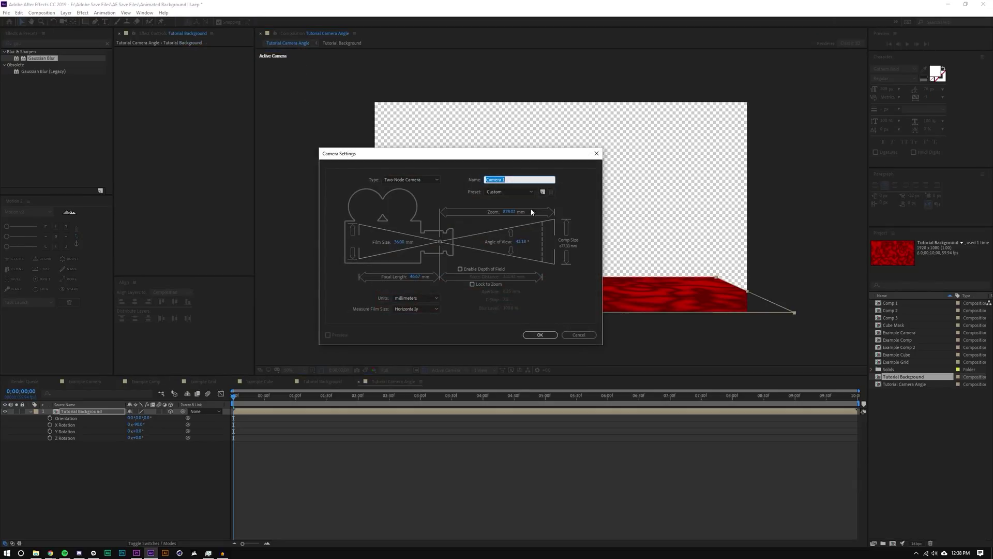
click(512, 191)
click(508, 228)
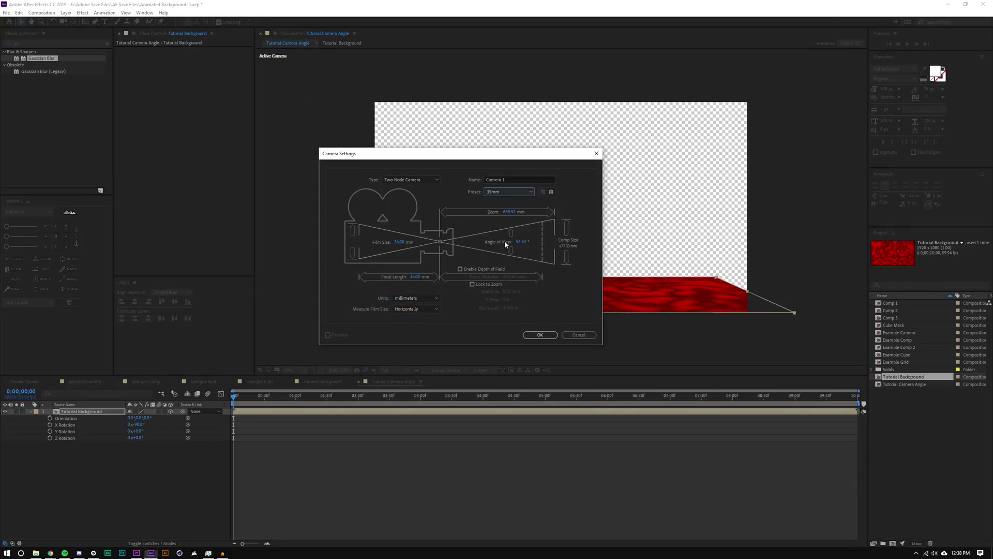
click(547, 336)
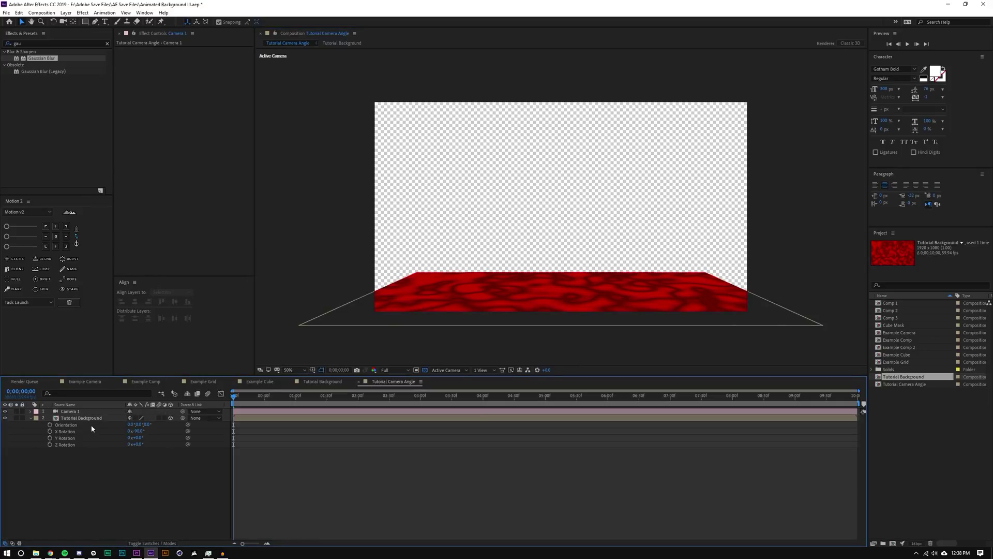
Split the composition display into two vertical views, showing the scene from the Left below the Active Camera view
click(486, 371)
click(493, 387)
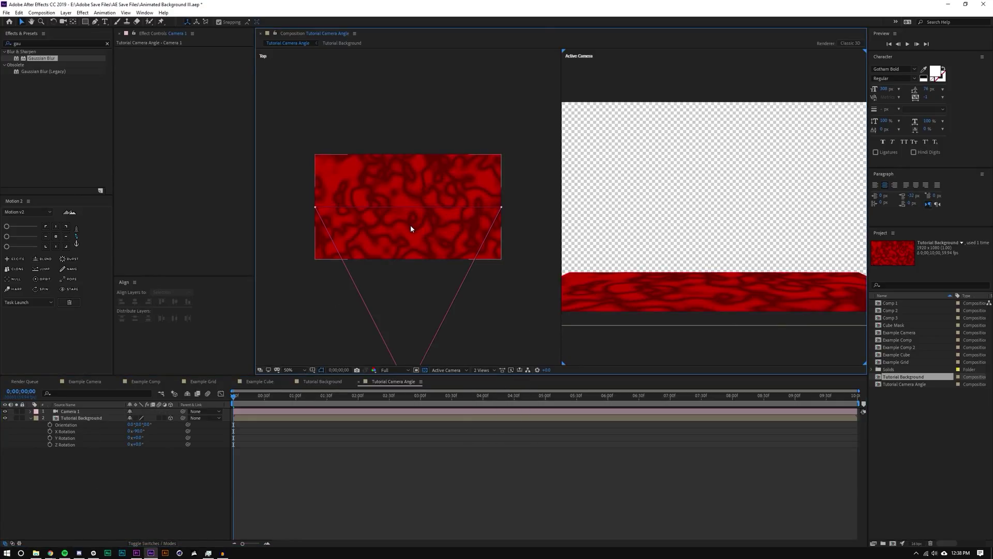
click(483, 370)
click(491, 395)
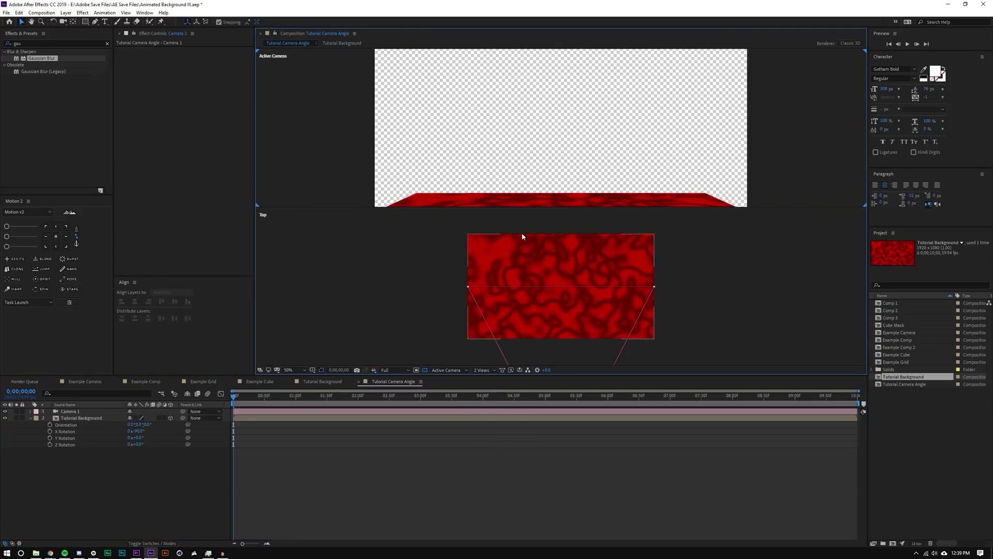
scroll(549, 256, down, 2)
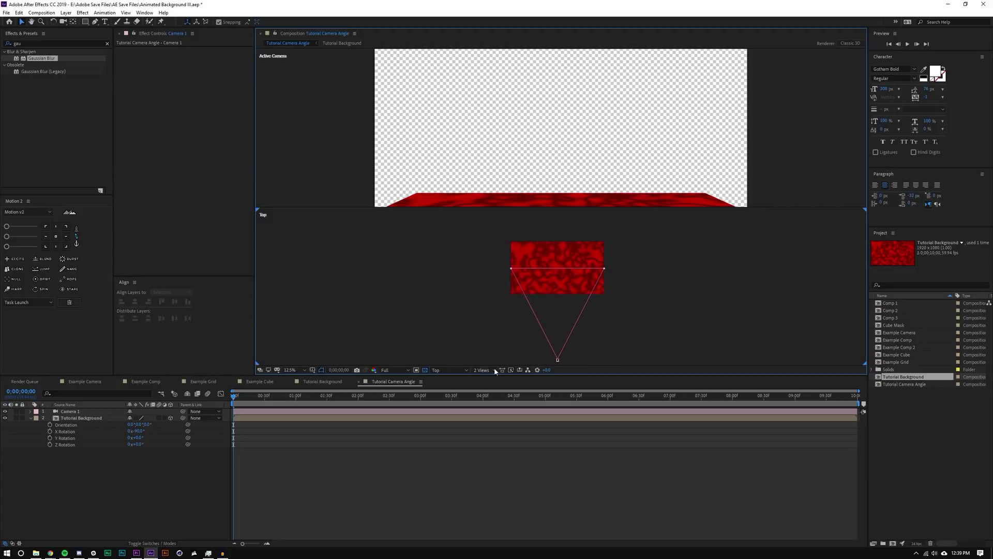
click(446, 370)
click(465, 407)
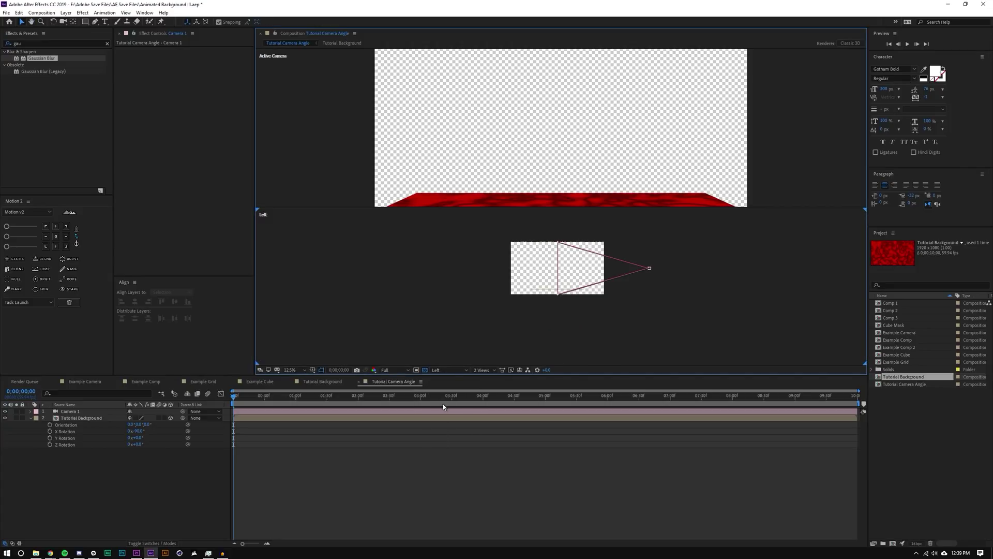
Move Camera 1 closer to and higher above the red floor, and tilt it downward with a negative X Rotation
scroll(591, 293, up, 1)
drag(738, 249, 705, 267)
key(r)
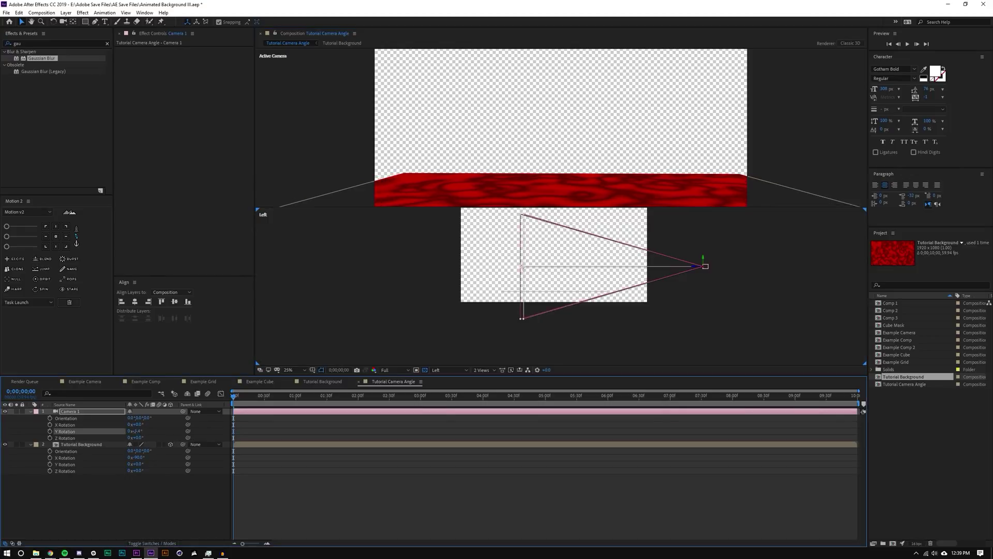
drag(137, 425, 109, 421)
drag(703, 259, 701, 236)
drag(136, 425, 120, 424)
key(F2)
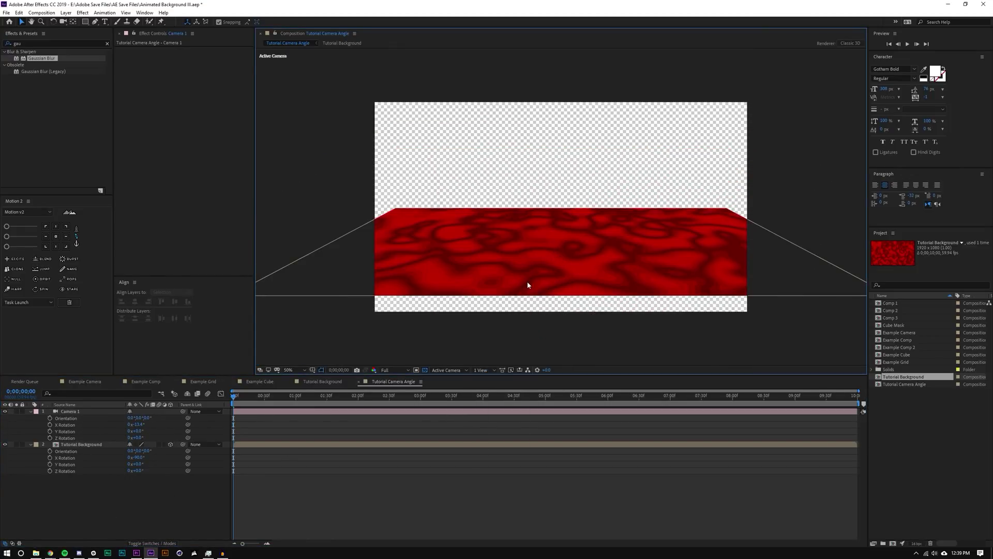
Try scaling up the Tutorial Background layer so the floor fills more of the frame, and undo the scaling
click(84, 446)
key(s)
drag(160, 451, 388, 452)
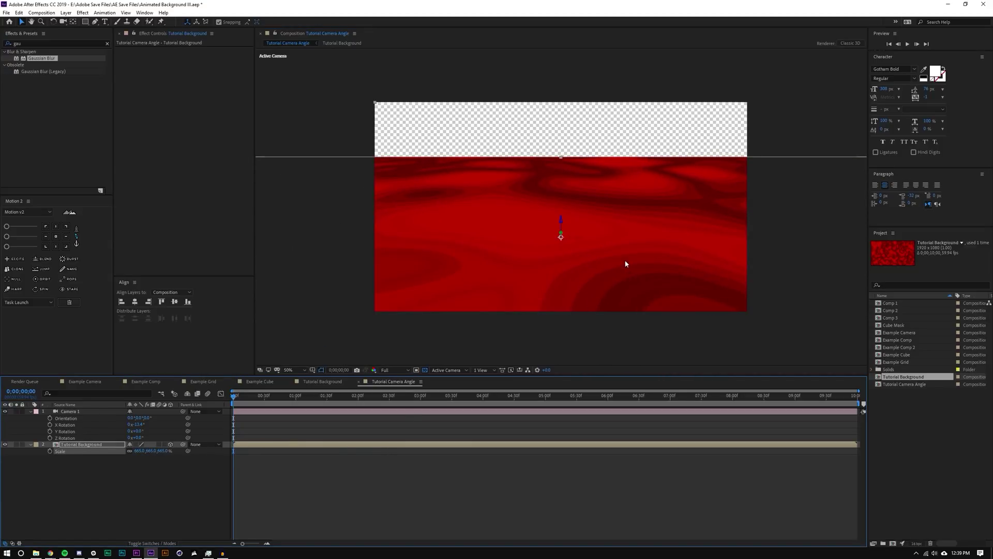
key(ctrl+z)
click(156, 501)
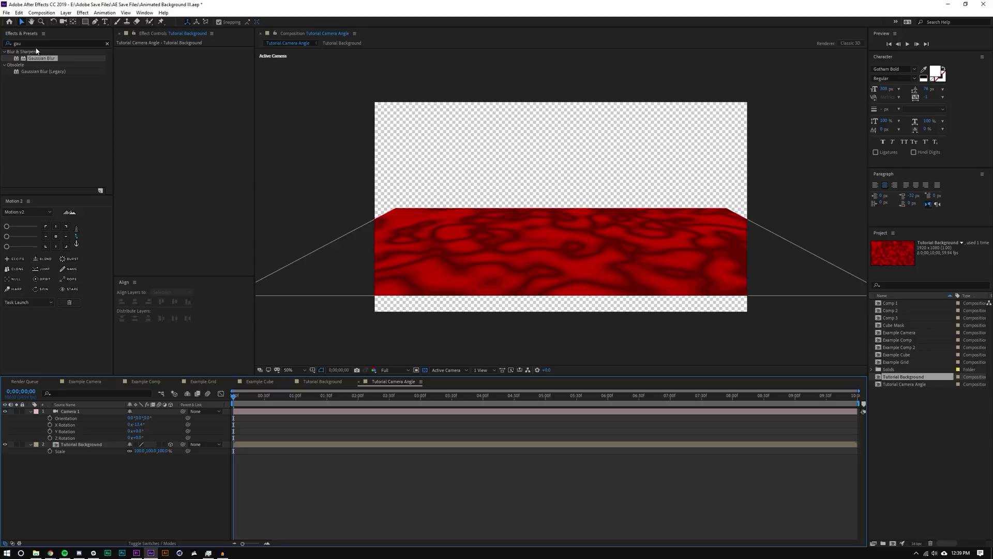
Apply the CC RepeTile effect to the Tutorial Background layer with its tiling set to Unfold
click(36, 44)
text(rep)
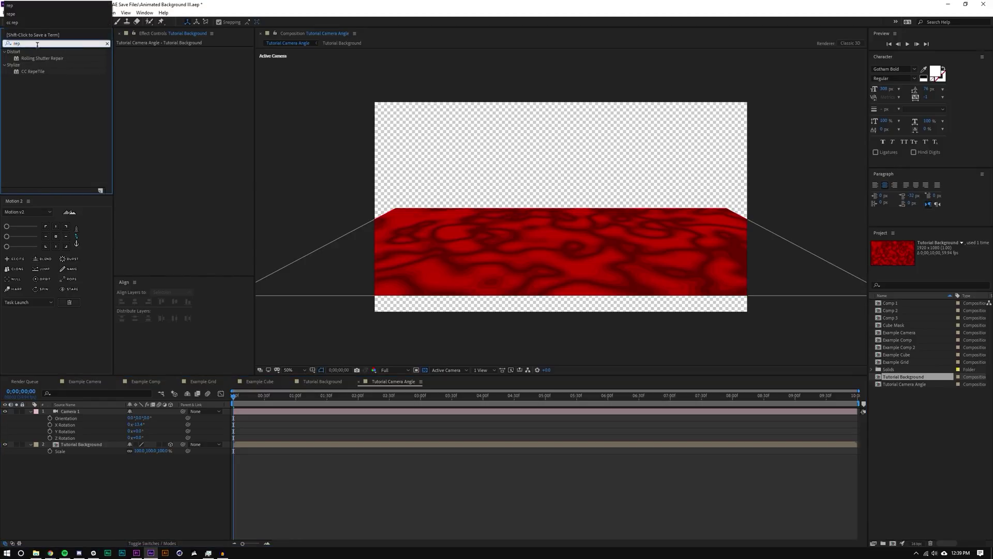
drag(36, 71, 499, 217)
click(201, 83)
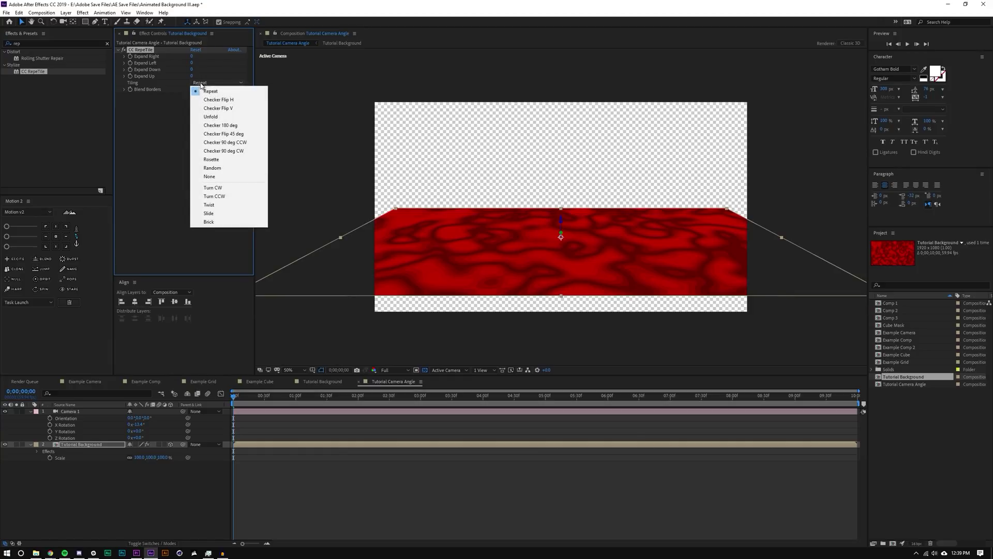
click(235, 118)
Expand the CC RepeTile pattern far enough in every direction for the floor to extend past the frame's sides and lower edge
click(191, 59)
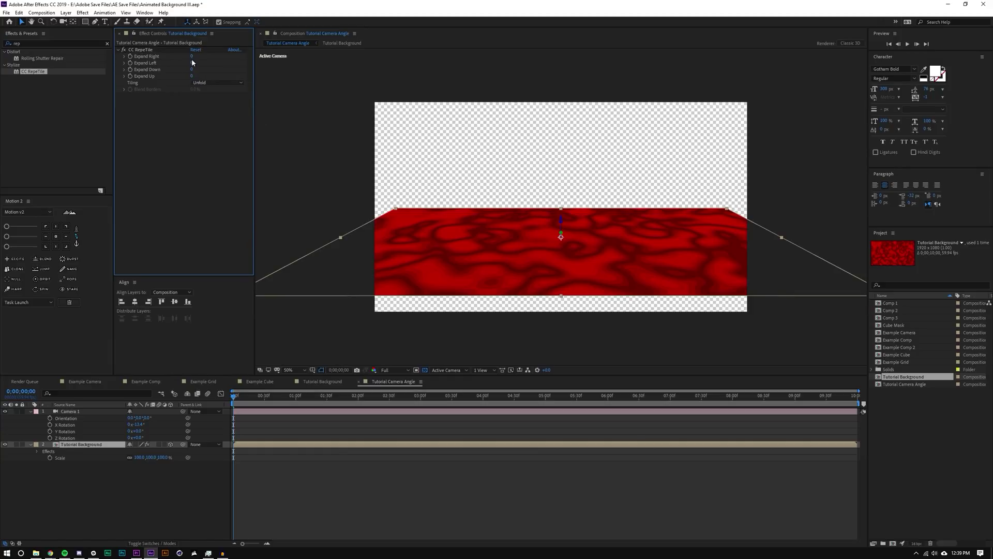
drag(191, 62, 365, 61)
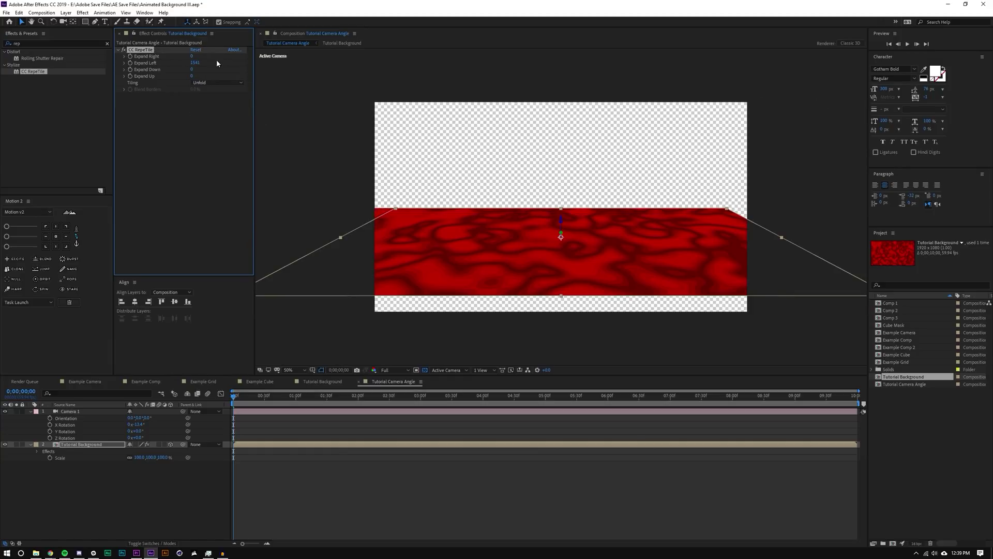
key(ctrl+z)
drag(191, 63, 274, 63)
drag(192, 69, 244, 56)
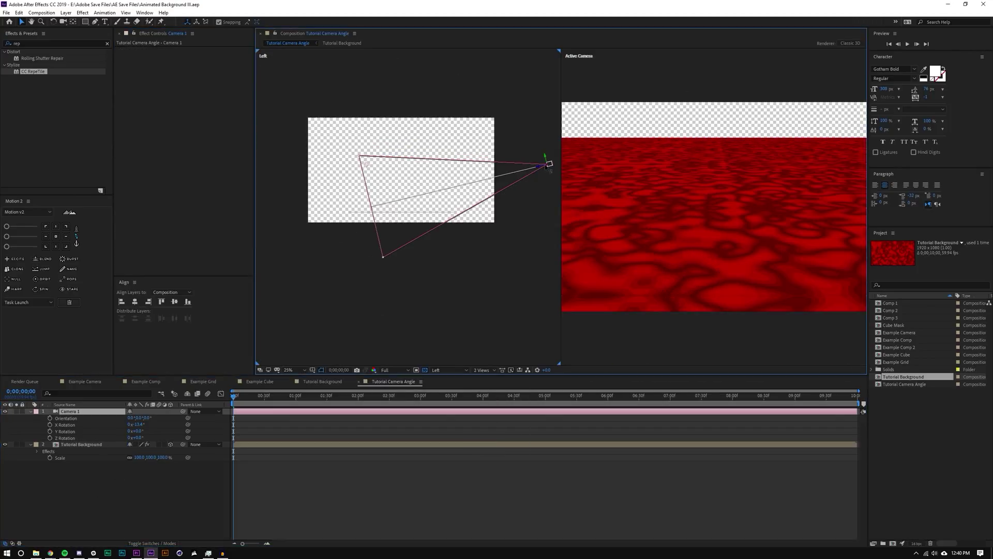
Tilt Camera 1 to an X Rotation of about -19° and move it closer until the floor fills the frame in single view
click(93, 471)
click(102, 411)
drag(138, 424, 117, 425)
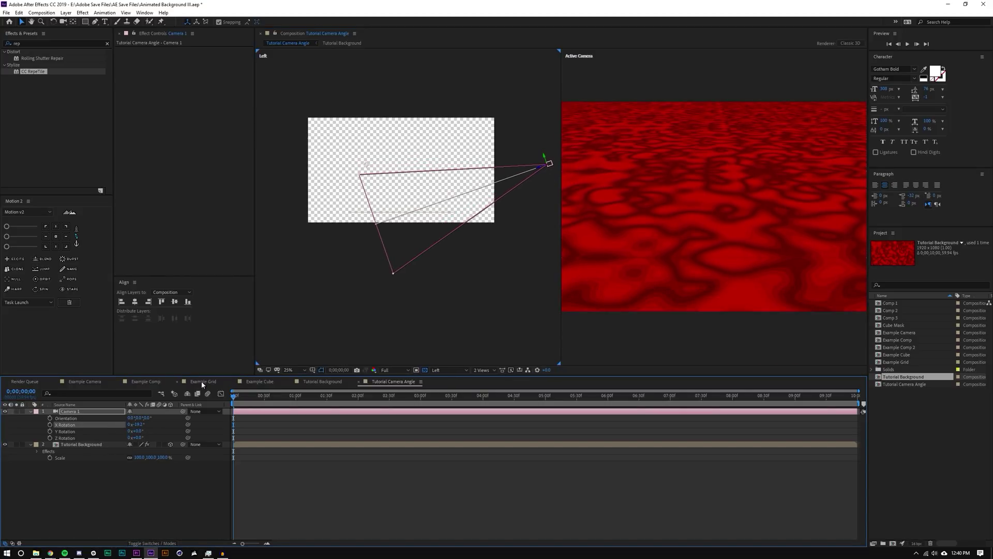
drag(538, 169, 487, 187)
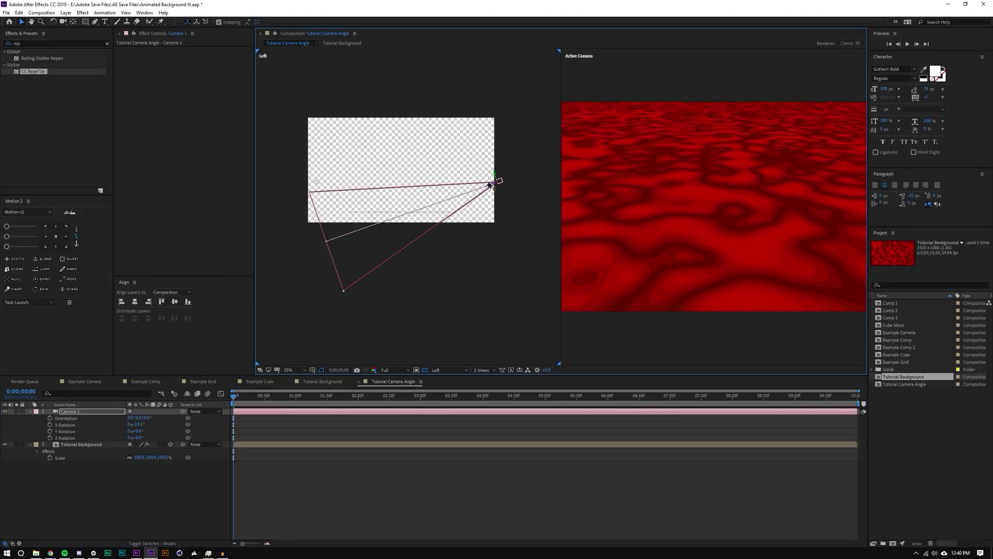
click(681, 222)
click(484, 369)
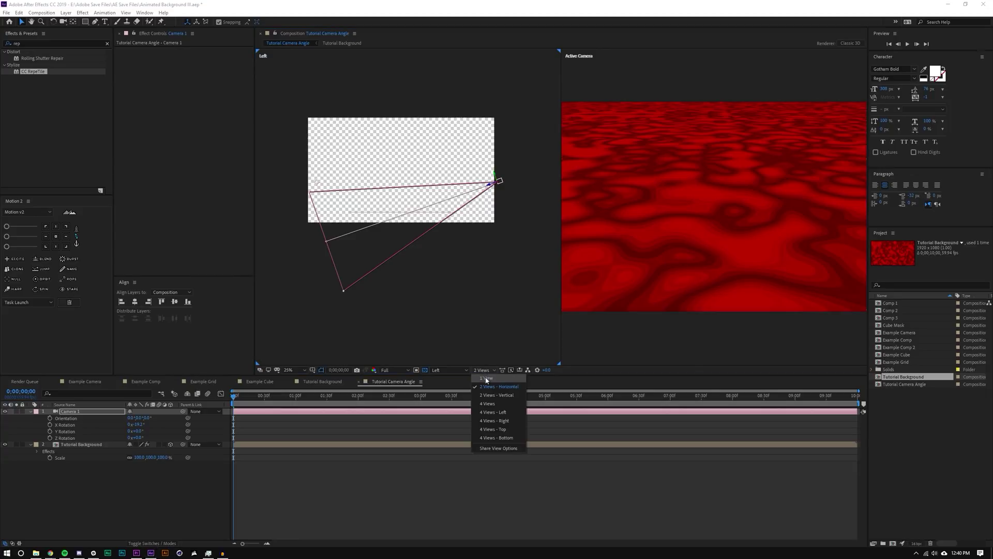
click(487, 382)
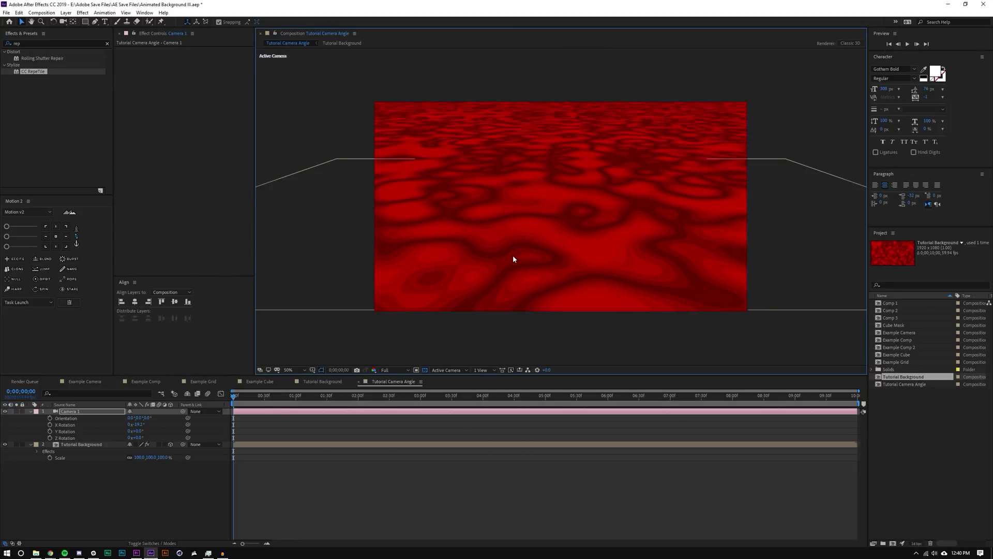
Turn on Depth of Field for Camera 1 and raise its Aperture to about 95 pixels
click(549, 474)
scroll(610, 155, up, 2)
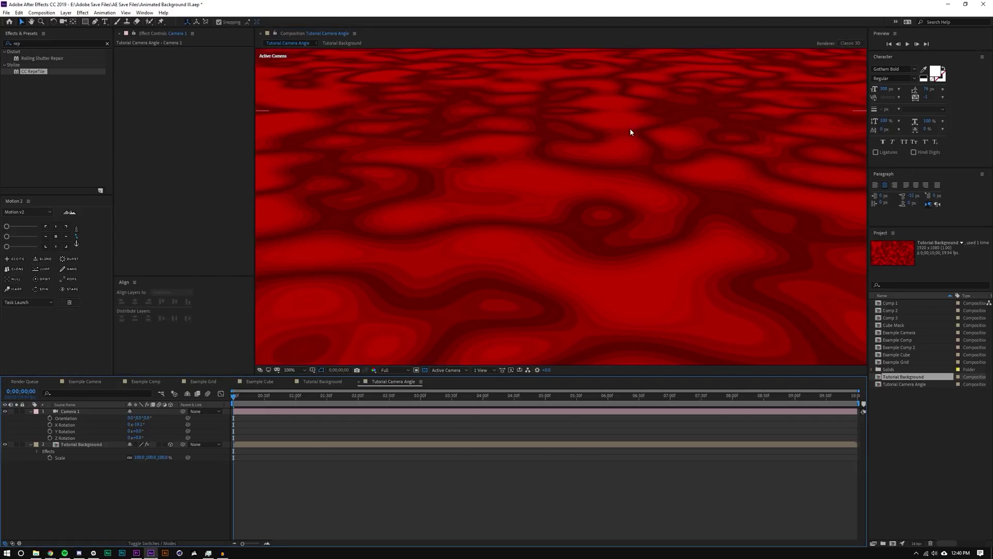
scroll(650, 116, down, 2)
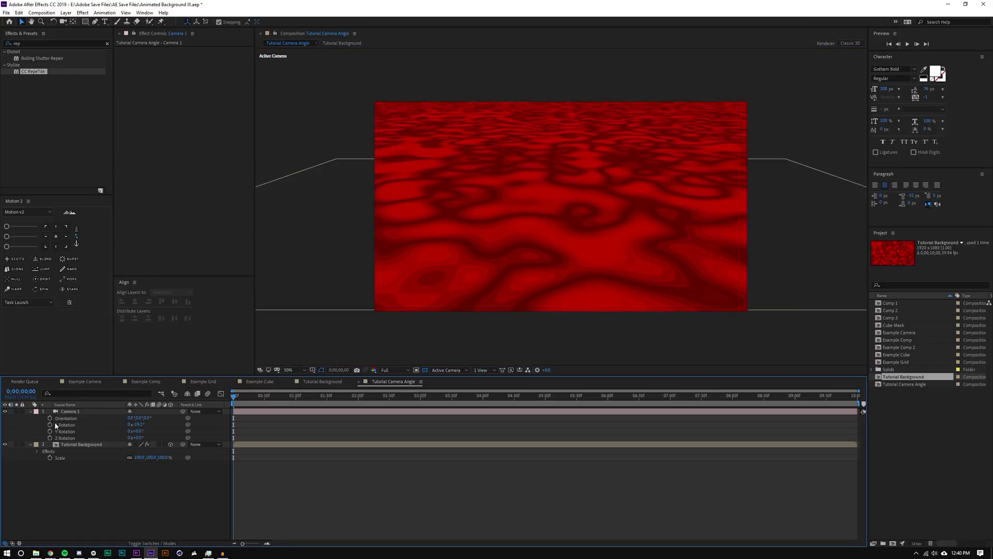
click(30, 411)
click(30, 411)
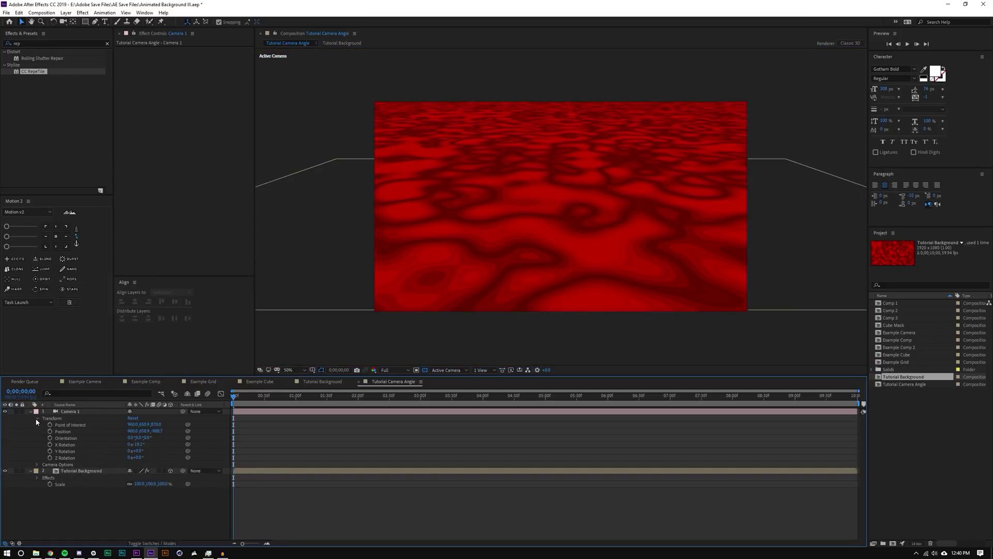
click(36, 418)
click(37, 424)
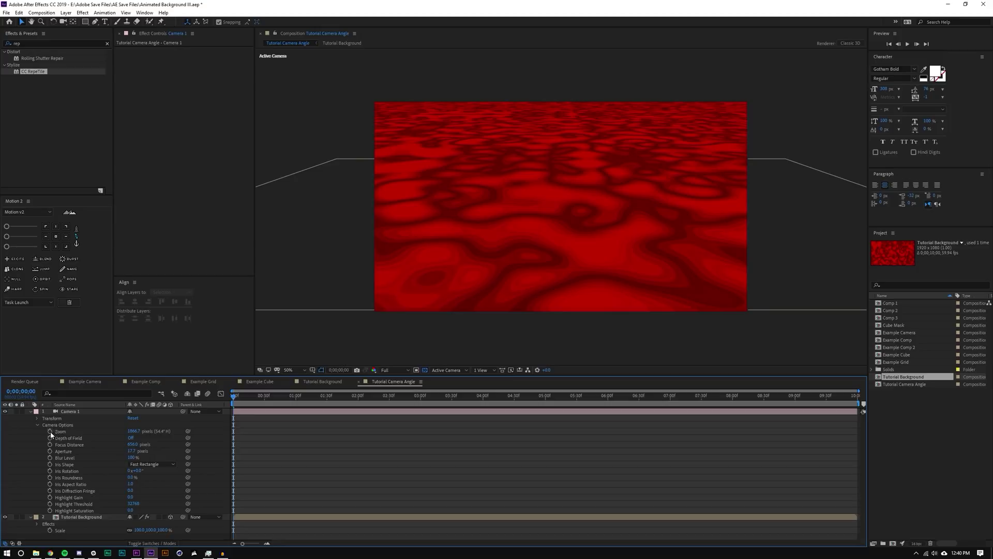
click(130, 438)
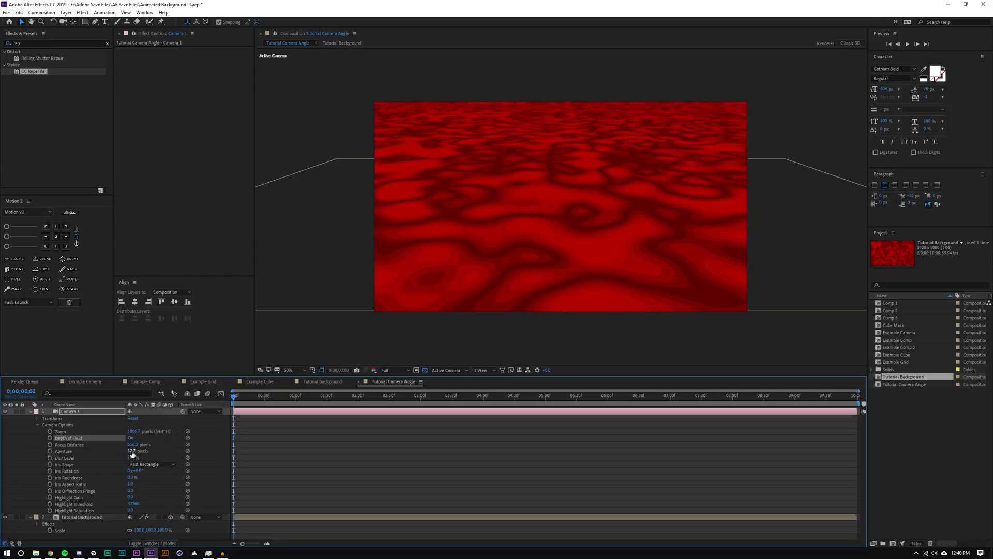
drag(132, 451, 168, 457)
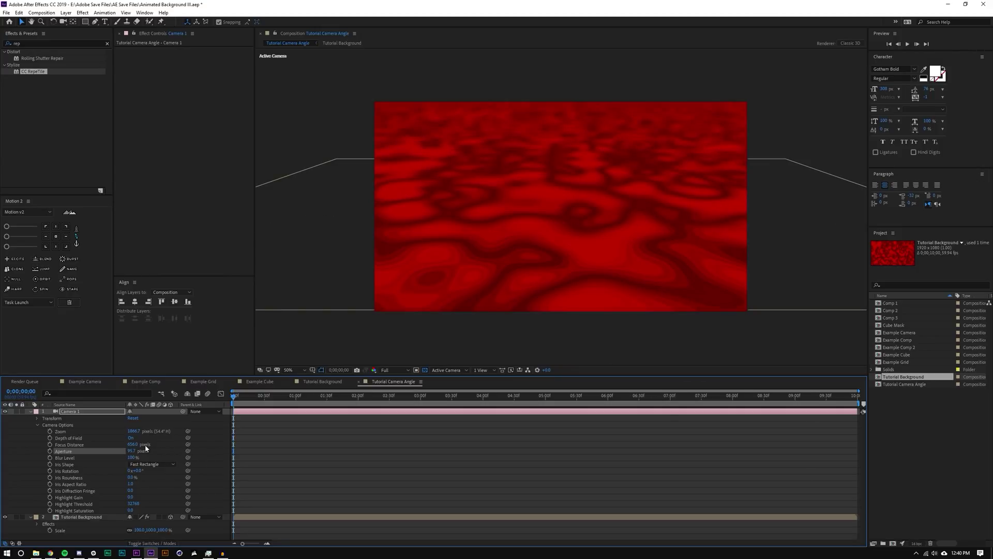
Display the composition in two horizontal views, with the Left view showing the camera's focal plane beside the Active Camera view
scroll(509, 253, up, 2)
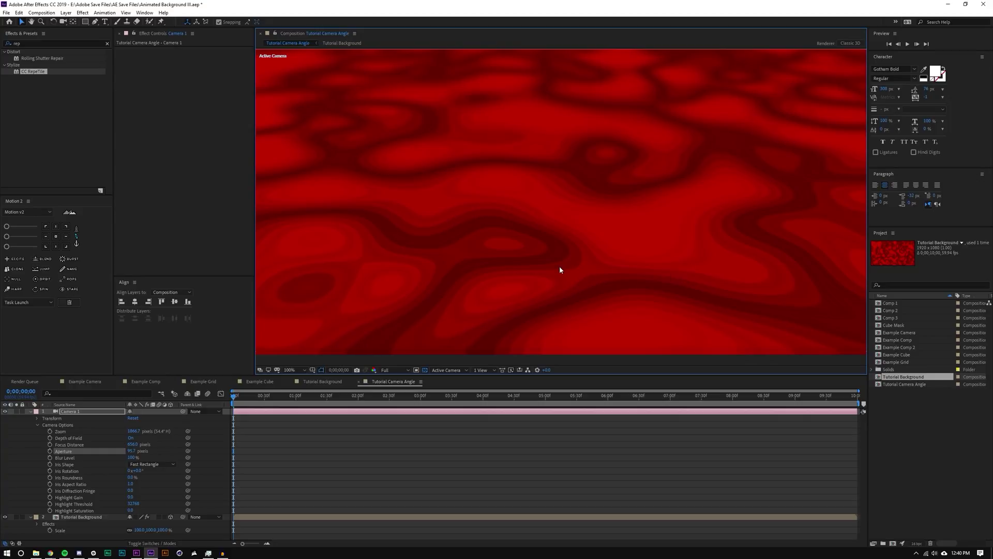
scroll(559, 270, down, 2)
click(486, 370)
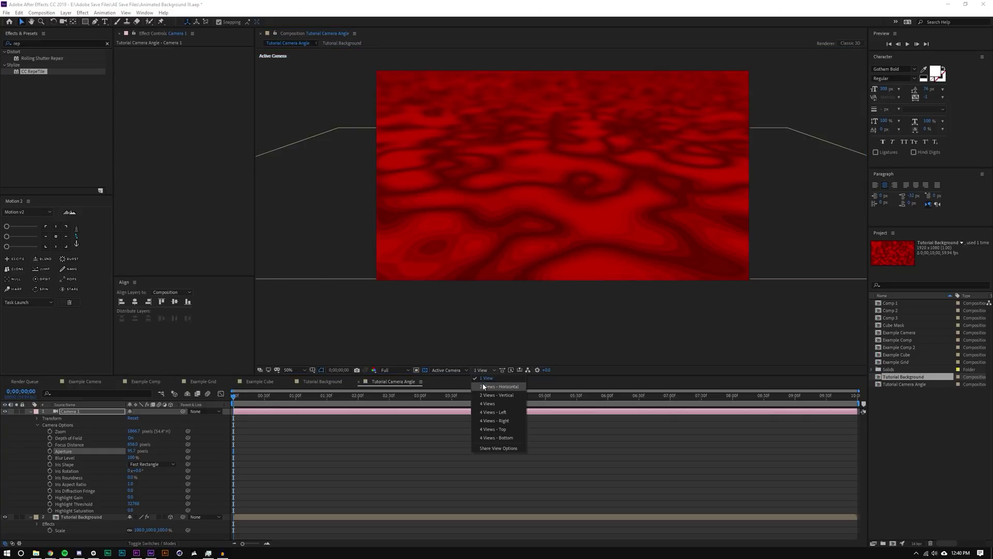
click(483, 386)
click(480, 244)
scroll(437, 196, up, 3)
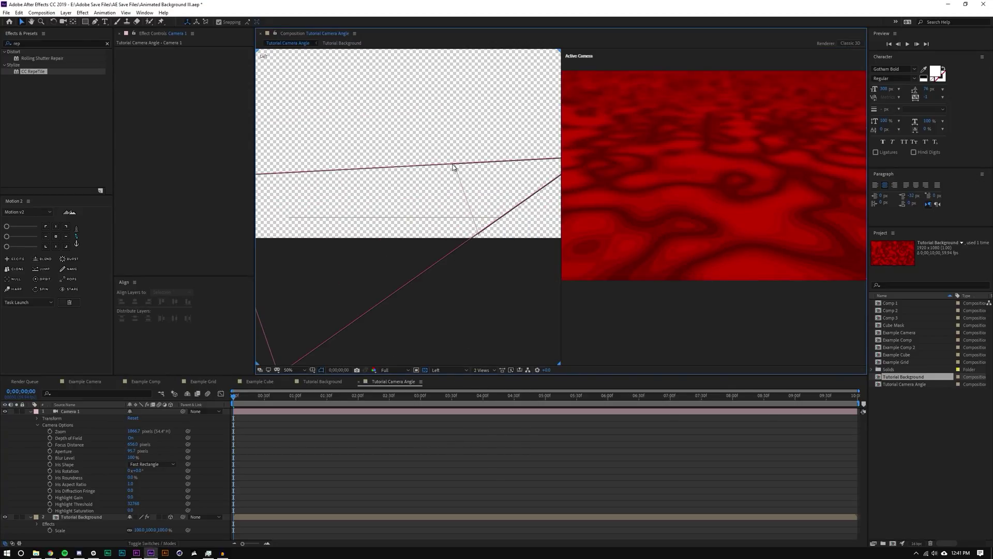
Set Camera 1's Focus Distance to about 956 pixels so the focal plane falls farther along the floor
click(136, 449)
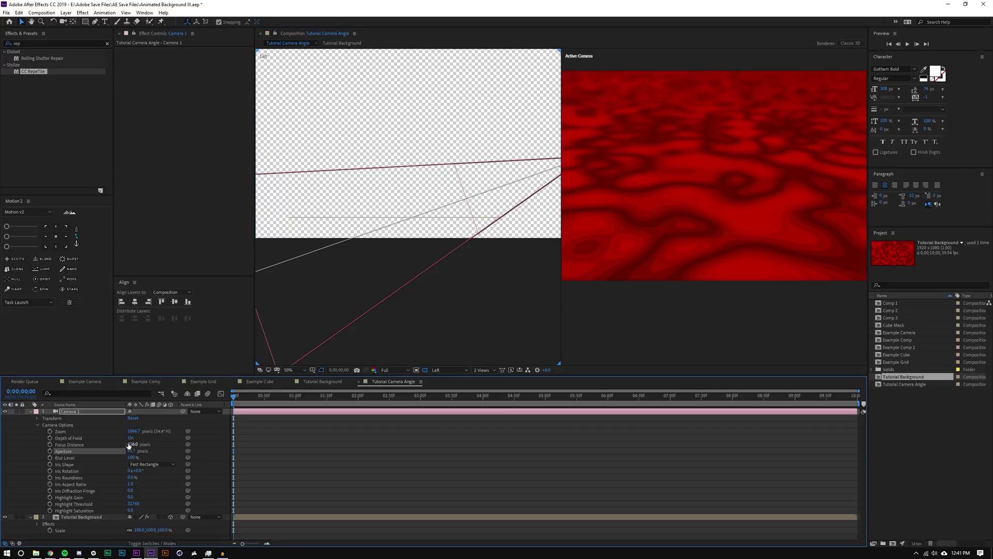
drag(130, 445, 147, 444)
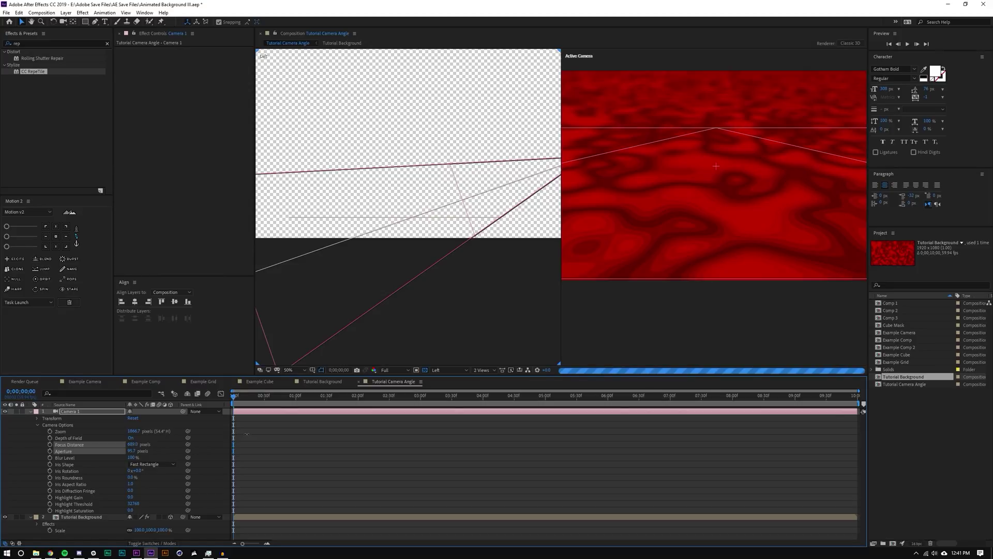
drag(247, 434, 693, 447)
drag(797, 447, 910, 448)
text(956.5)
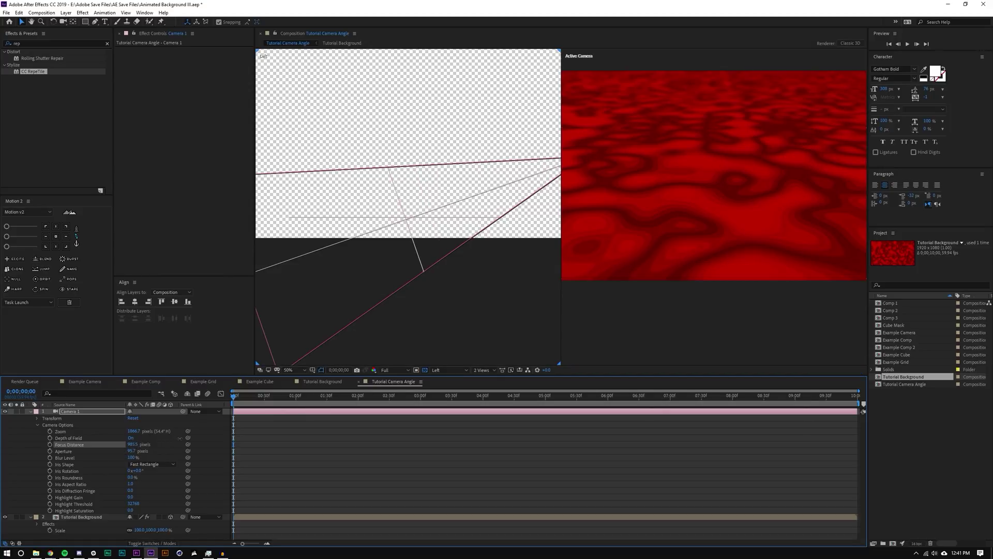
key(Return)
scroll(712, 165, down, 2)
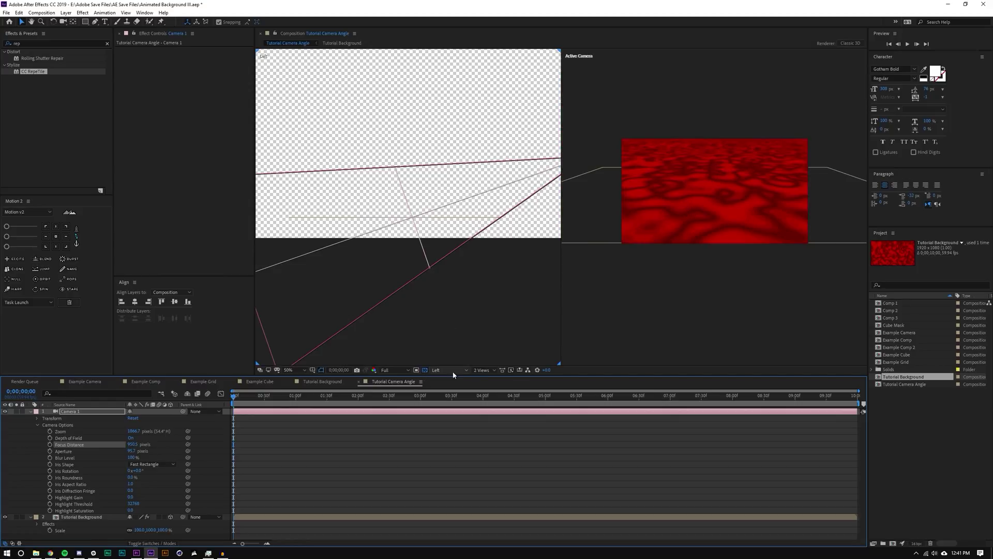
Return to a single view and raise Camera 1's Aperture to about 200 pixels for a stronger blur
click(483, 370)
click(486, 379)
drag(131, 451, 161, 445)
click(460, 469)
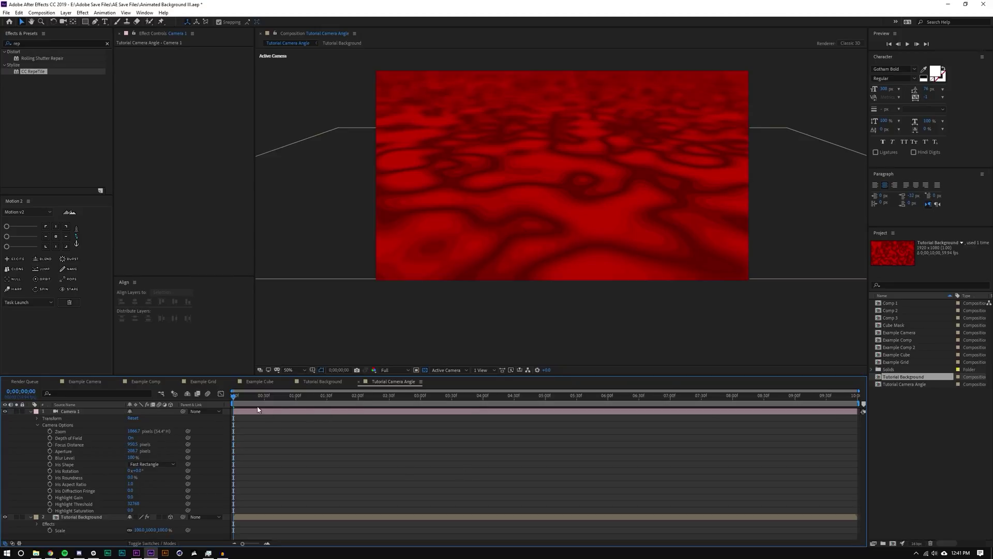
click(30, 411)
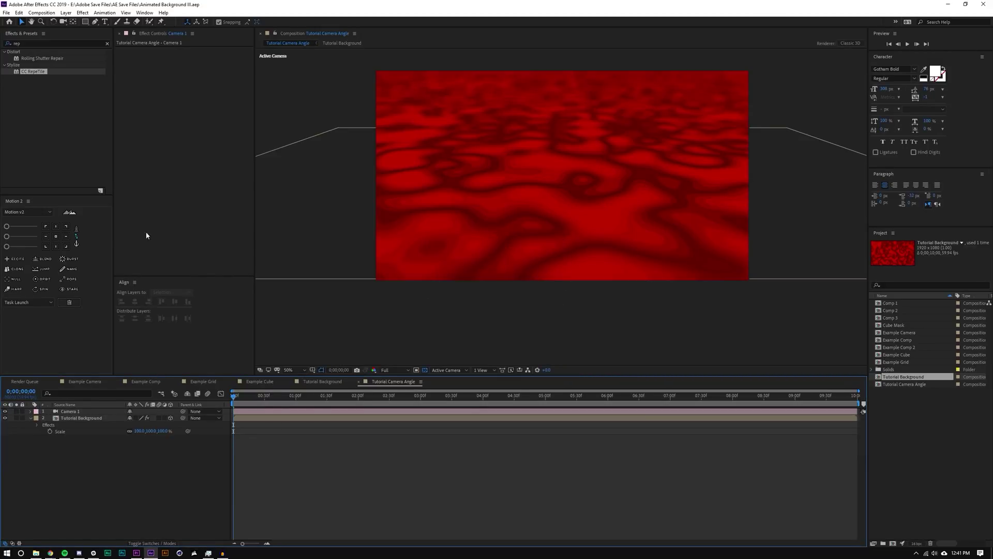
Add a new adjustment layer above Camera 1 and apply the Noise effect to it
click(66, 12)
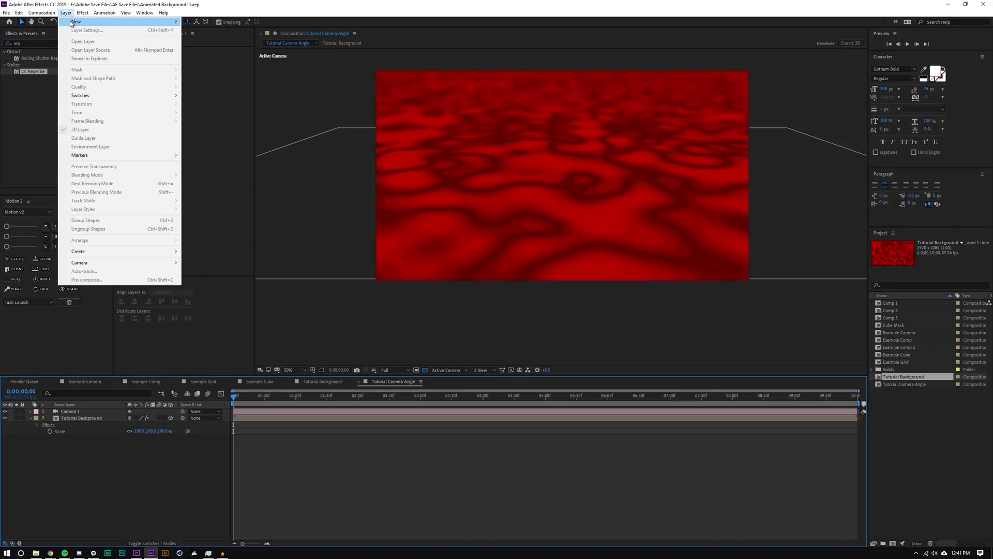
mouse_move(103, 21)
click(212, 72)
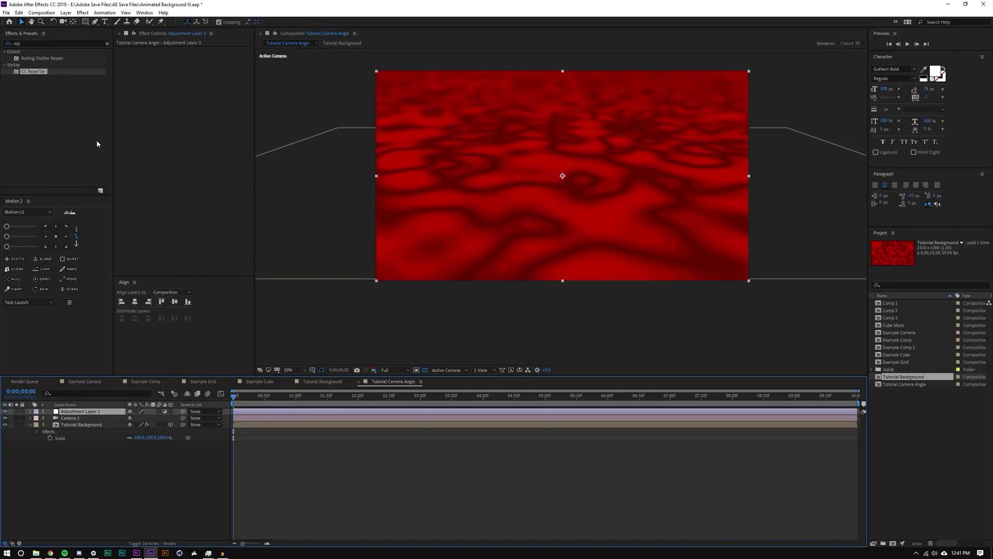
click(49, 44)
text(noise)
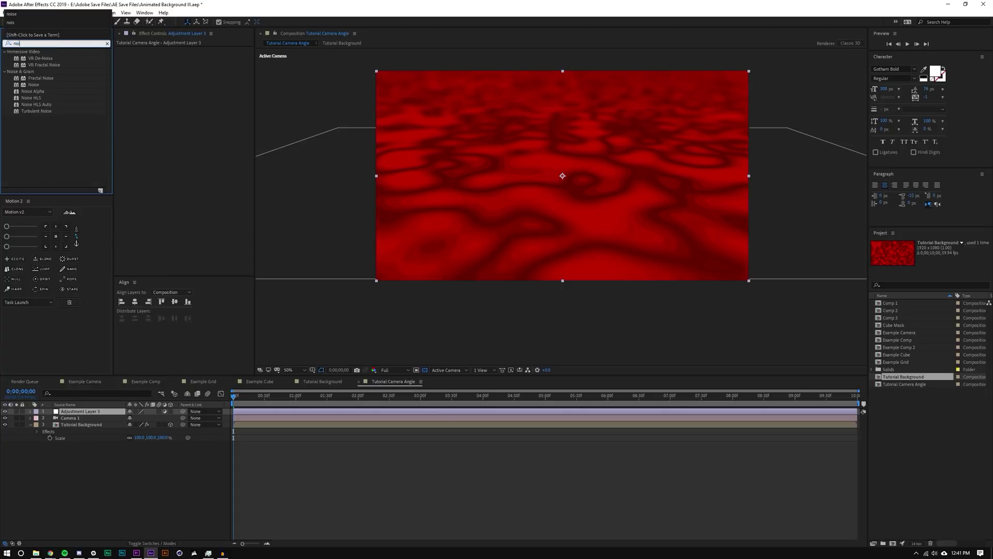
click(36, 79)
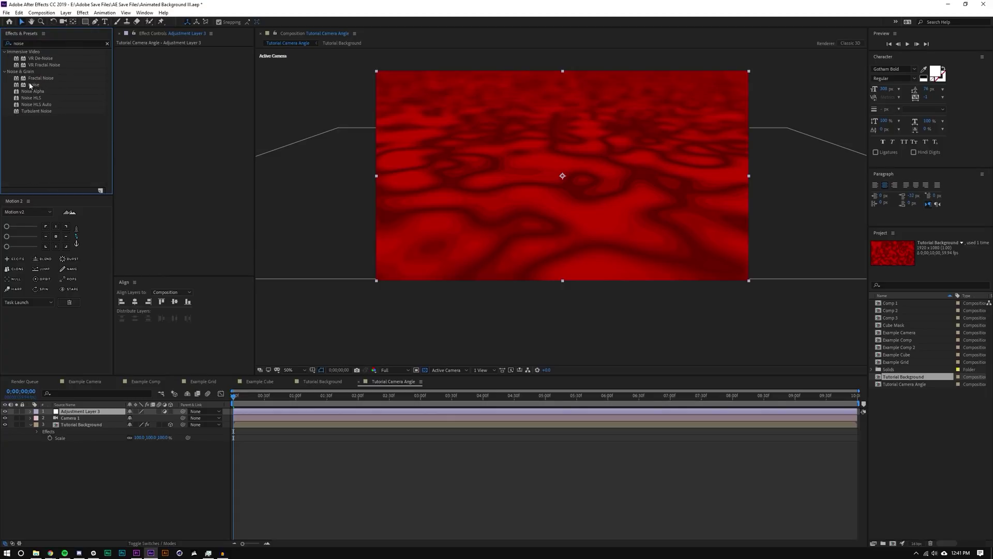
drag(33, 84, 79, 417)
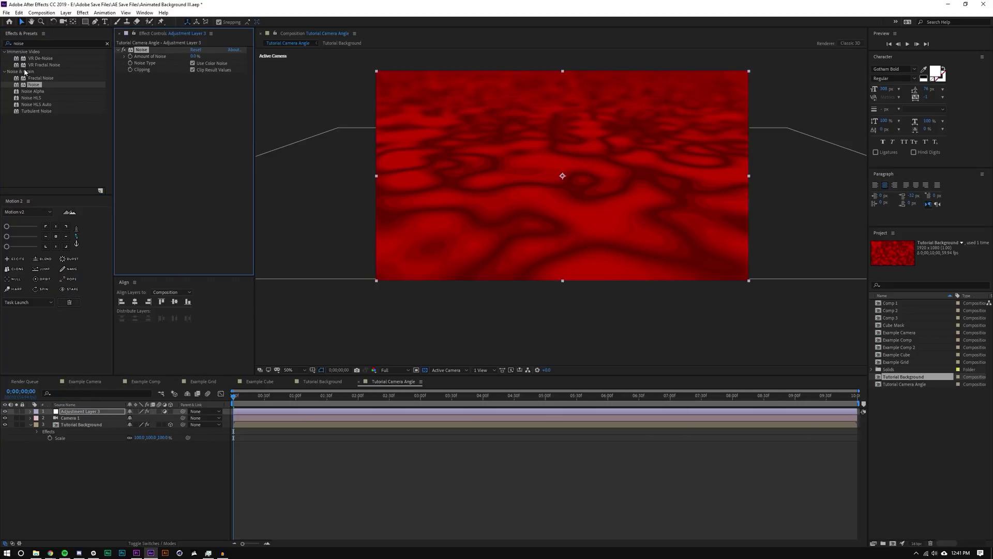
Set the Noise effect's Amount of Noise to 3% on the adjustment layer
scroll(412, 131, up, 1)
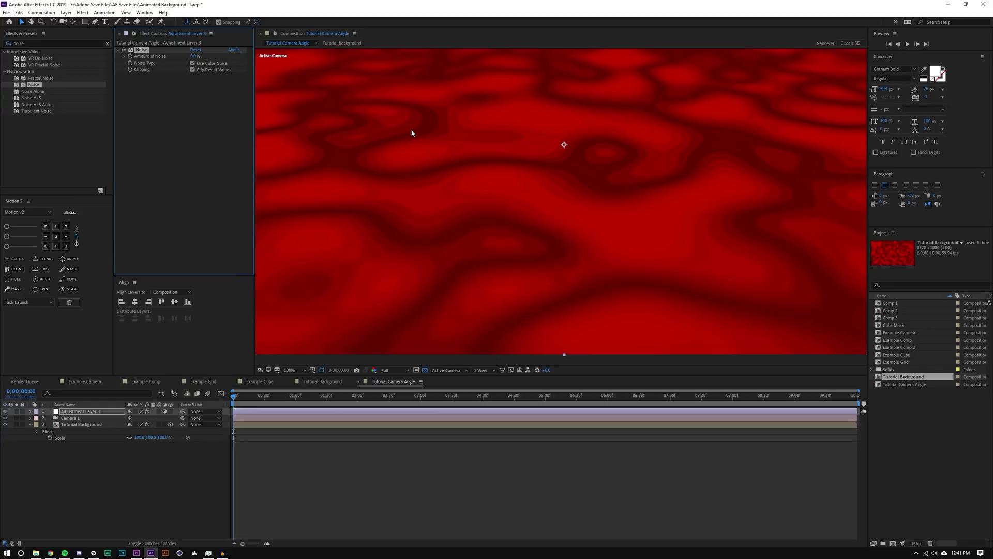
click(193, 56)
key(Return)
click(193, 55)
text(3)
key(Return)
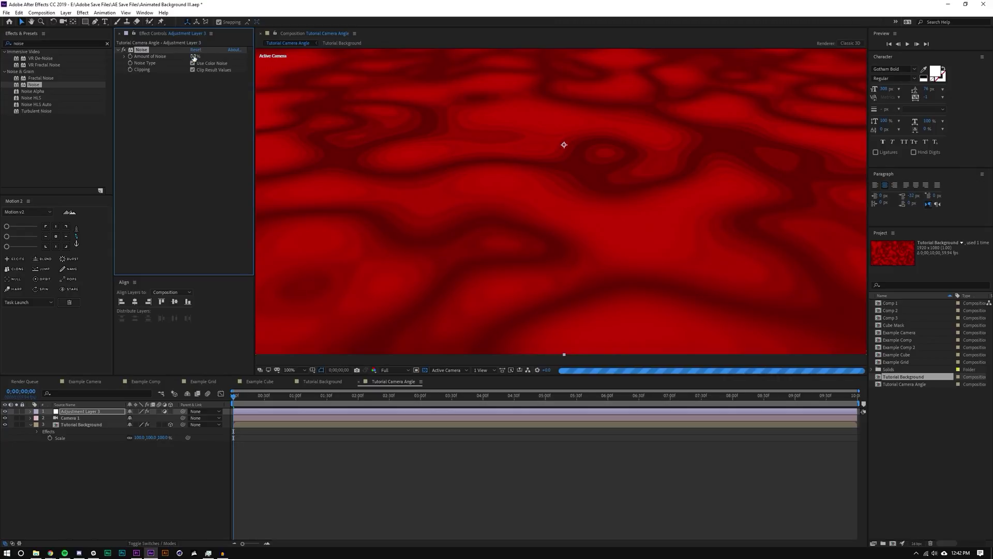
key(comma)
Save the project and preview the tiled floor animation, checking it both close up and at full frame
click(325, 401)
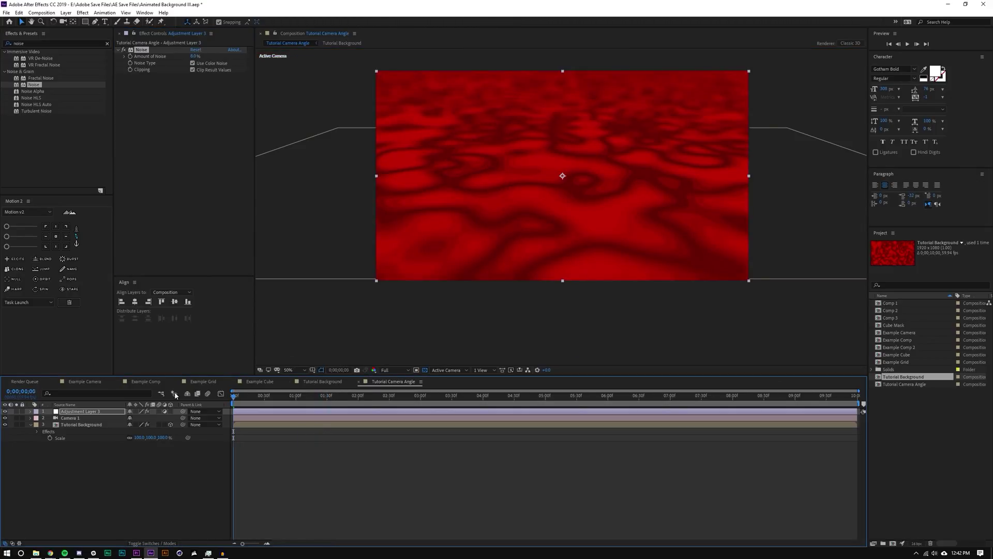
key(space)
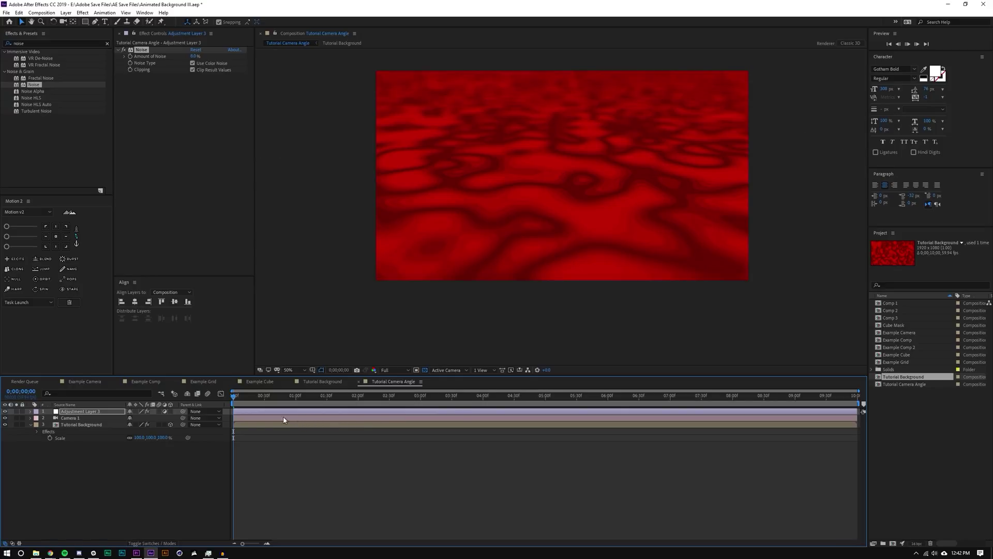
key(space)
key(ctrl+s)
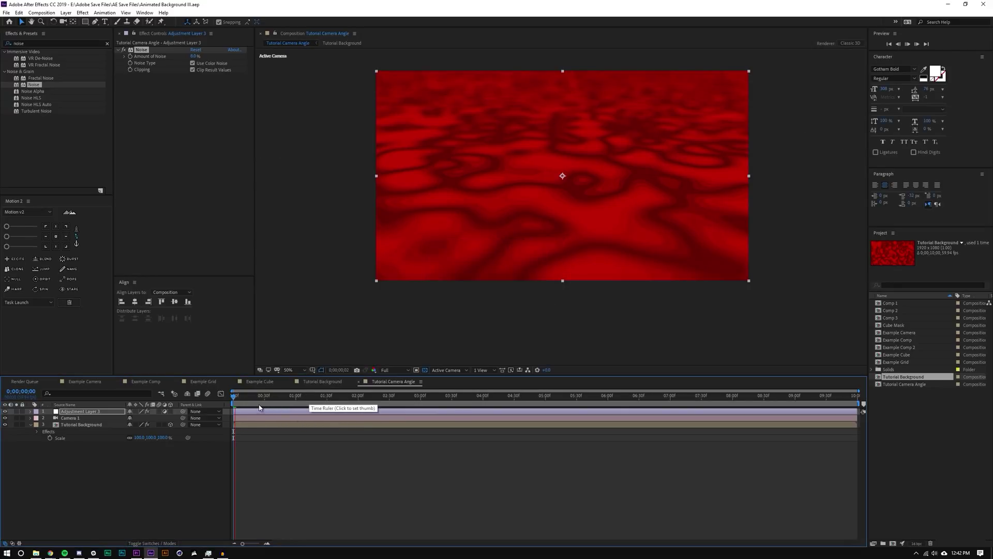
key(space)
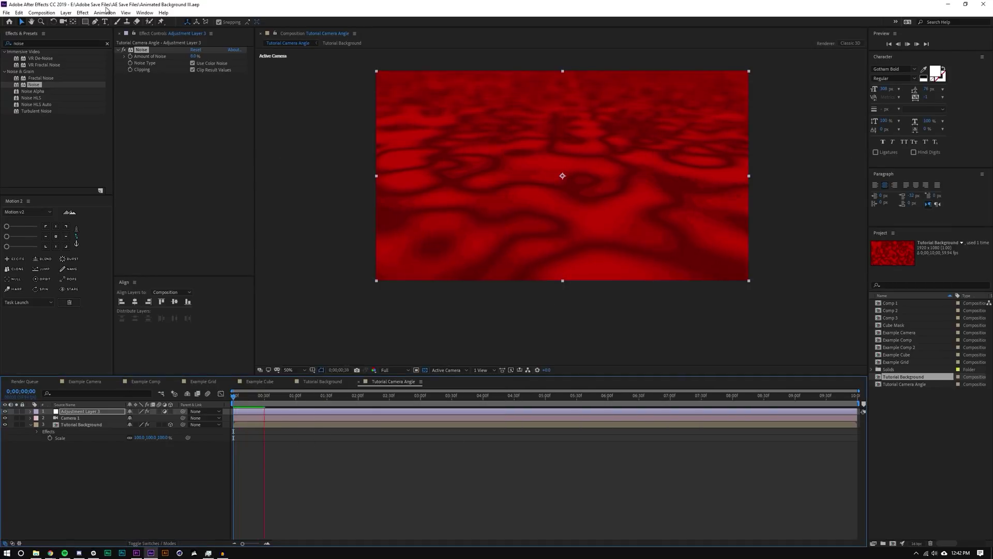
drag(992, 325, 786, 374)
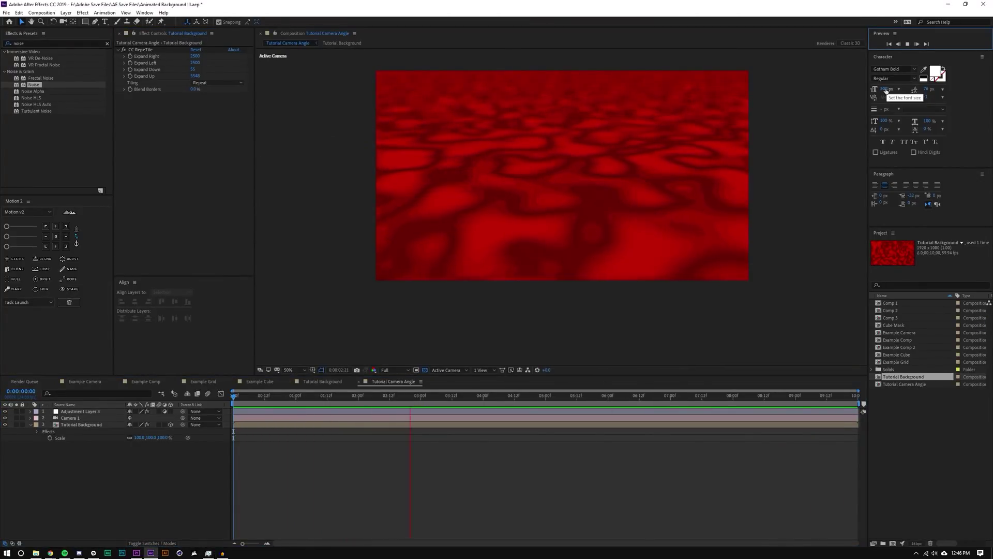
scroll(588, 182, up, 2)
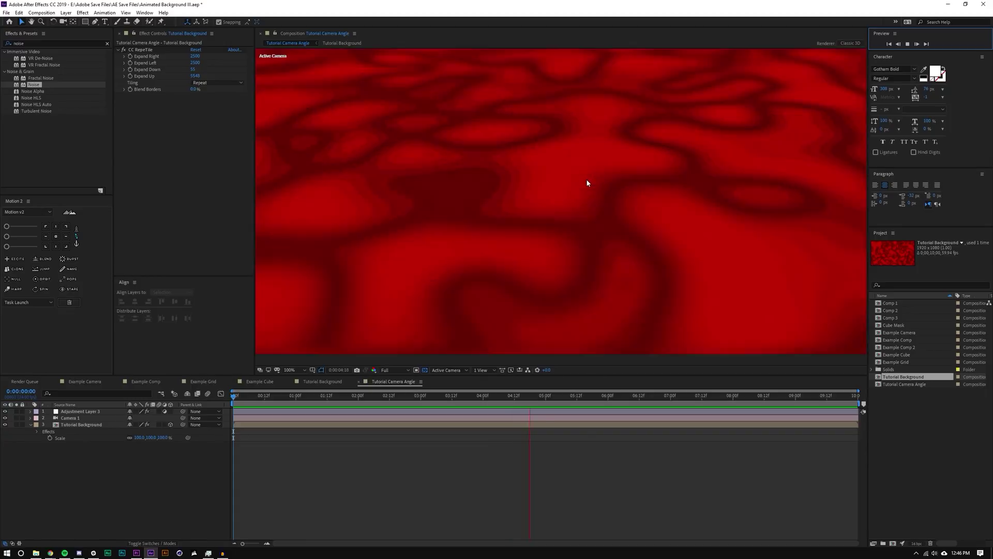
scroll(643, 179, down, 2)
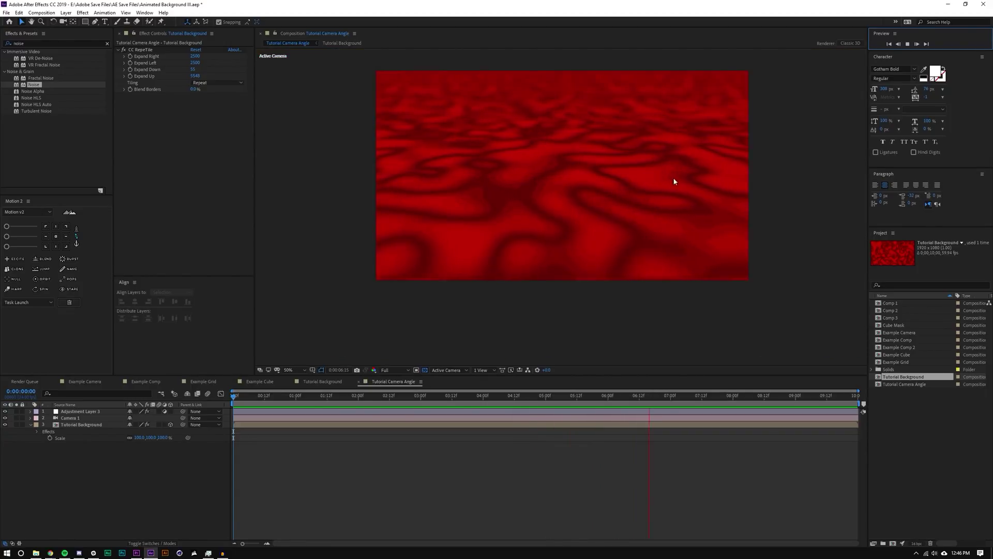